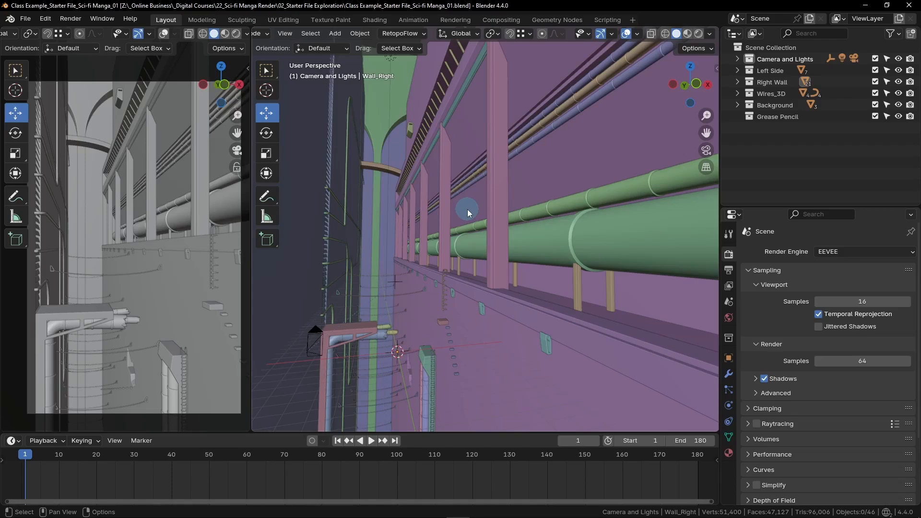
# Switch to the Shading workspace with rendered viewport shading and select the BG Plane object behind the corridor
pyautogui.click(373, 20)
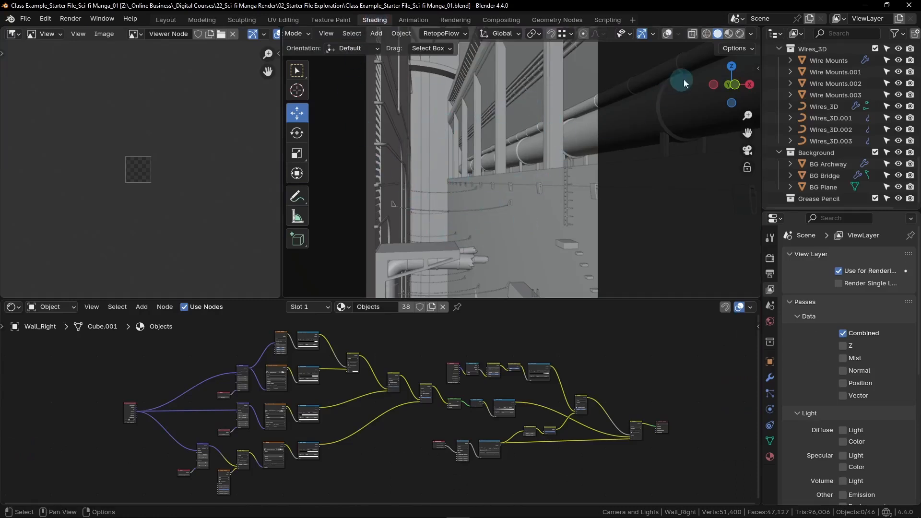
pyautogui.click(741, 34)
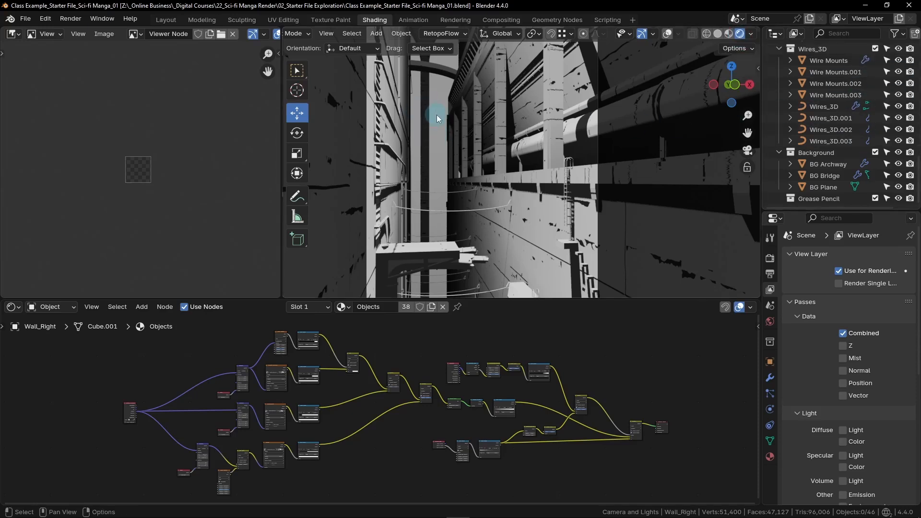
pyautogui.click(454, 133)
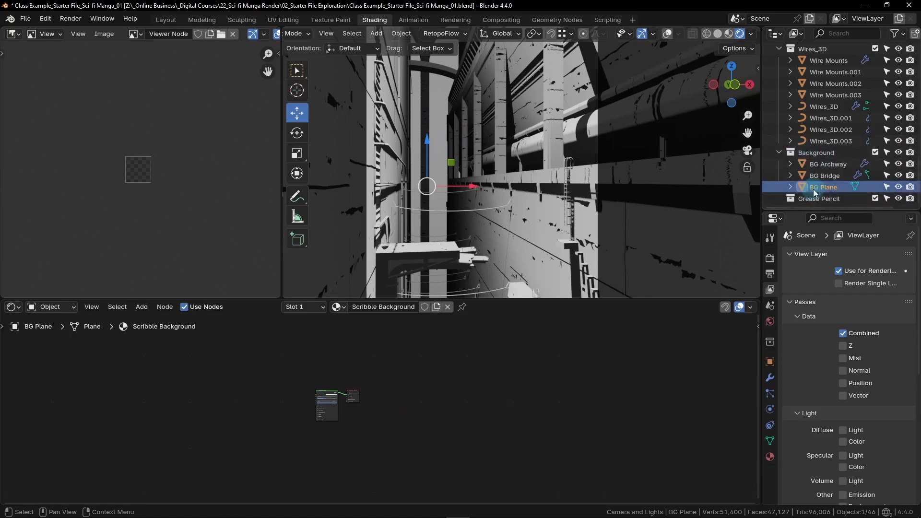
pyautogui.scroll(5, 839, 144)
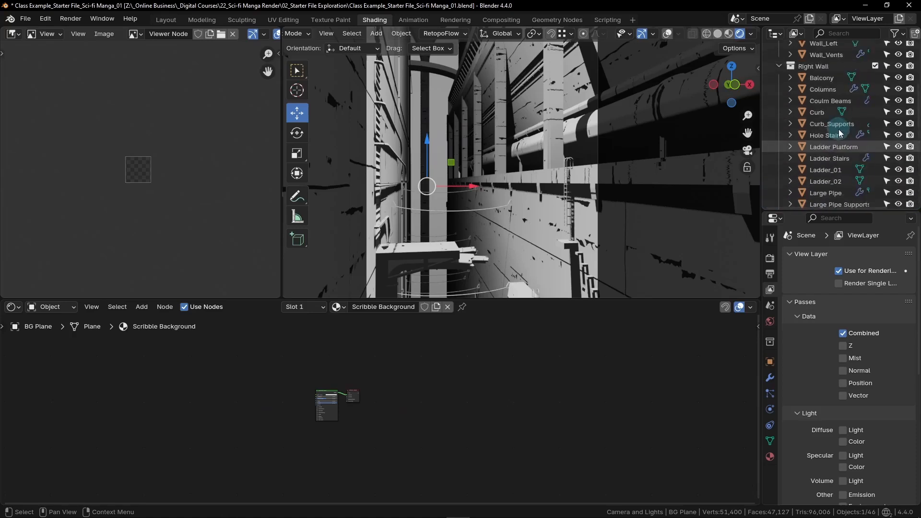
pyautogui.scroll(6, 841, 132)
pyautogui.scroll(-12, 839, 129)
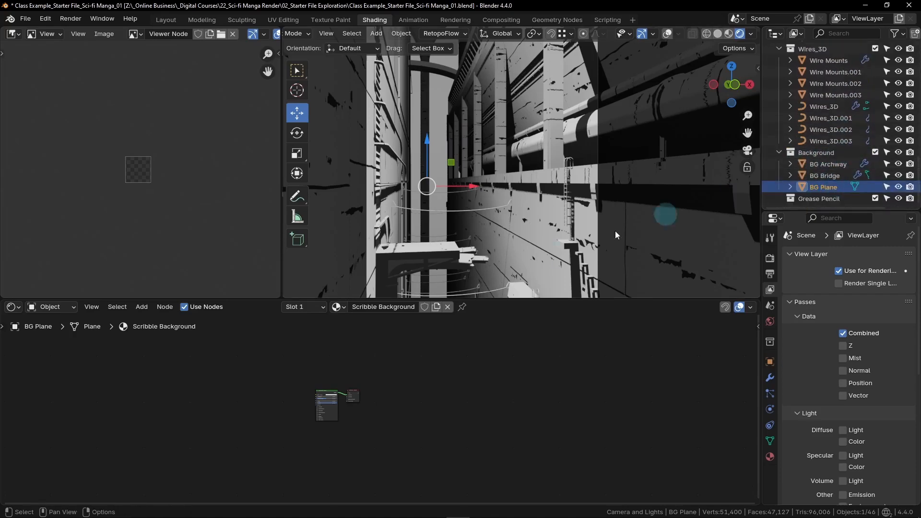
# Add a connected Texture Coordinate, Mapping and Image Texture setup to the Principled BSDF of the Scribble Background material
pyautogui.scroll(1, 439, 428)
pyautogui.scroll(2, 428, 413)
pyautogui.moveTo(286, 404); pyautogui.dragTo(430, 400, button='middle')
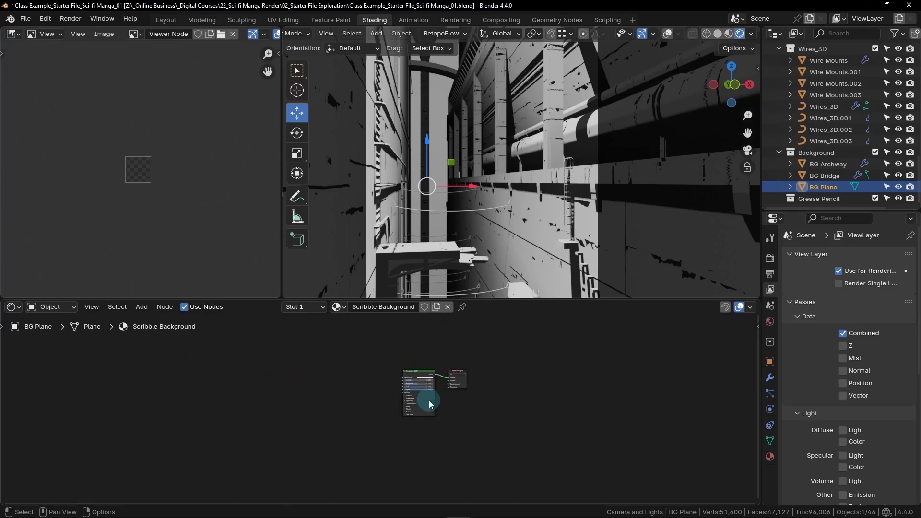
pyautogui.scroll(7, 430, 401)
pyautogui.moveTo(478, 385); pyautogui.dragTo(457, 424, button='middle')
pyautogui.scroll(3, 456, 400)
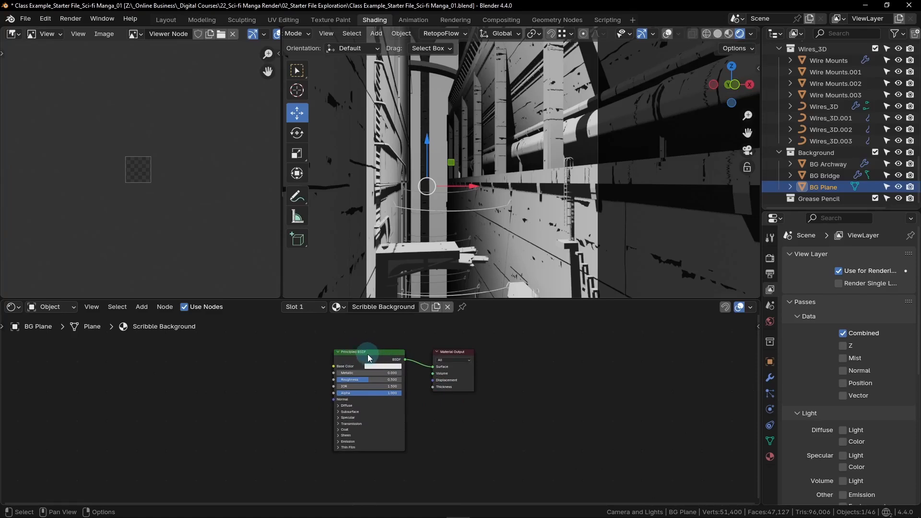
pyautogui.click(365, 359)
pyautogui.hotkey('ctrl', 't')
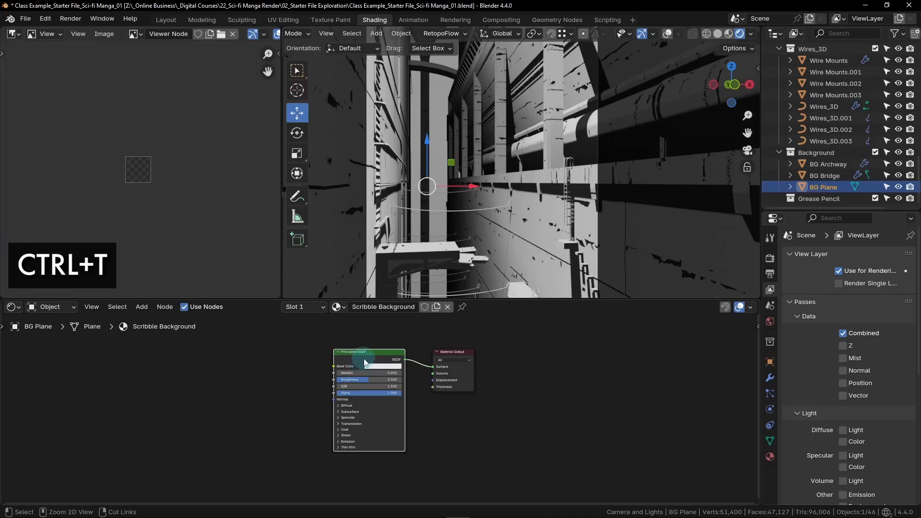
pyautogui.hotkey('ctrl', 't')
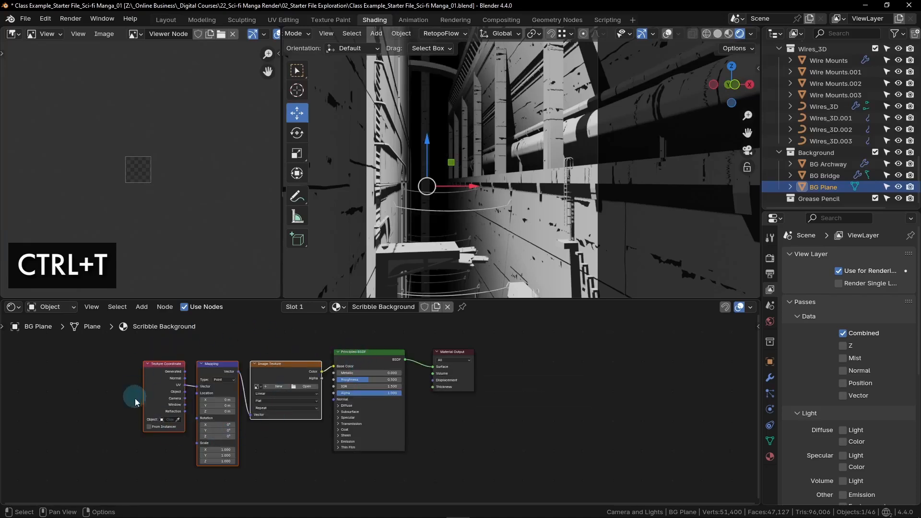
# Load Scribbles.jpg from the Textures folder into the Image Texture node
pyautogui.scroll(3, 278, 431)
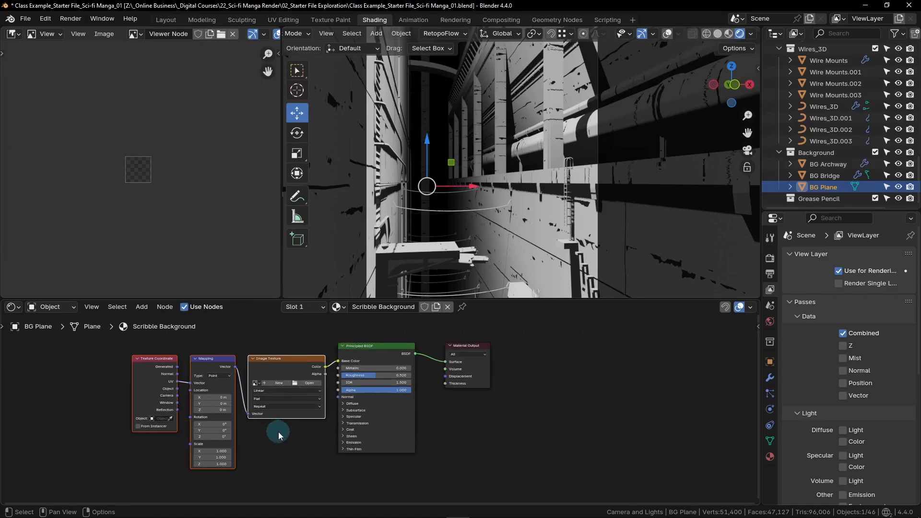
pyautogui.moveTo(295, 432); pyautogui.dragTo(363, 437, button='middle')
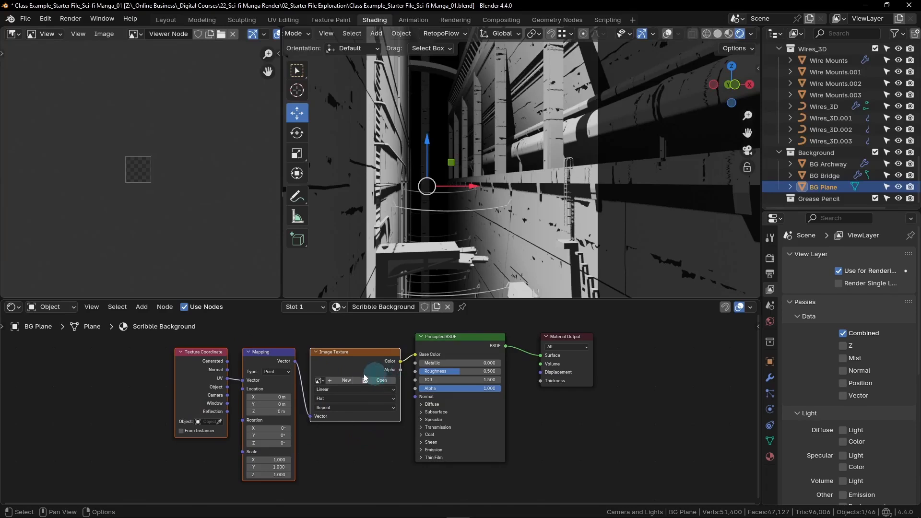
pyautogui.scroll(2, 379, 377)
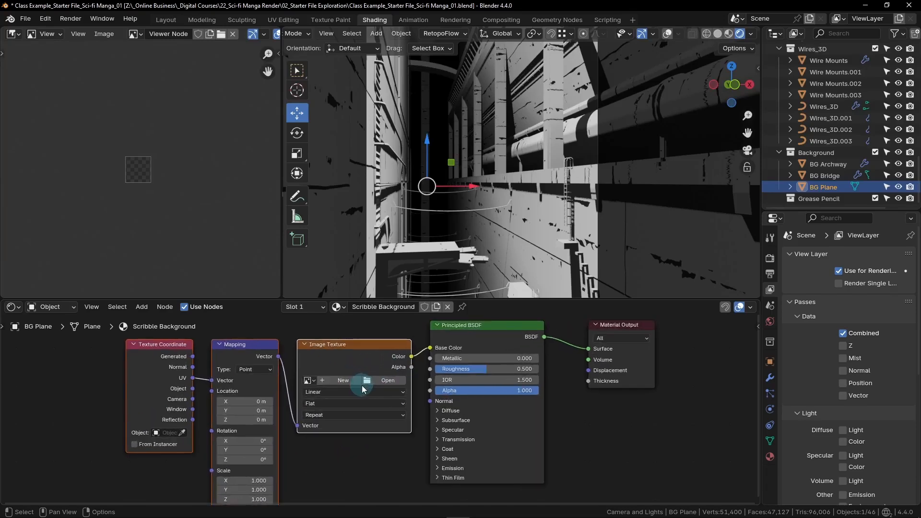
pyautogui.click(391, 380)
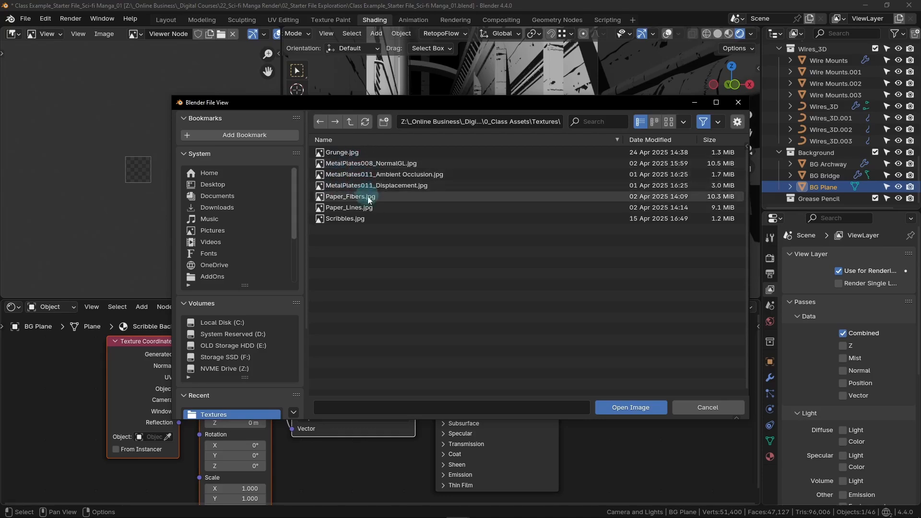
pyautogui.click(340, 220)
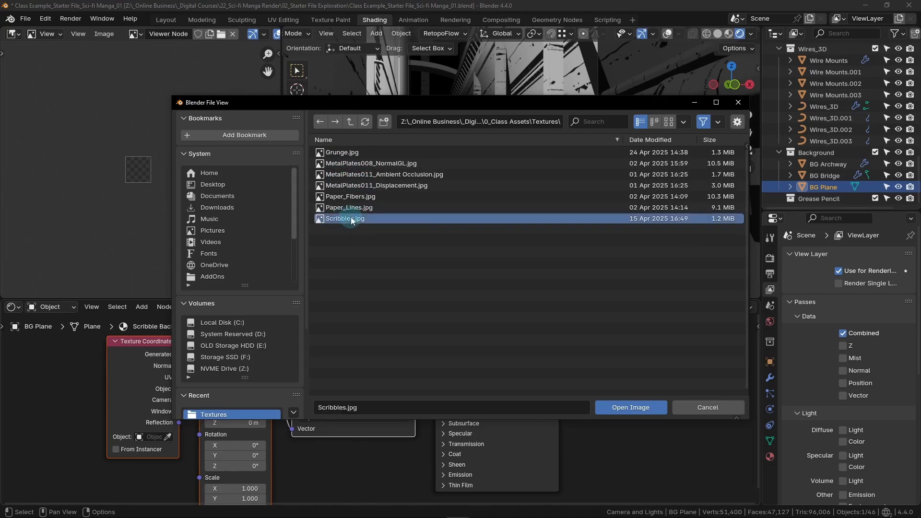
pyautogui.click(638, 407)
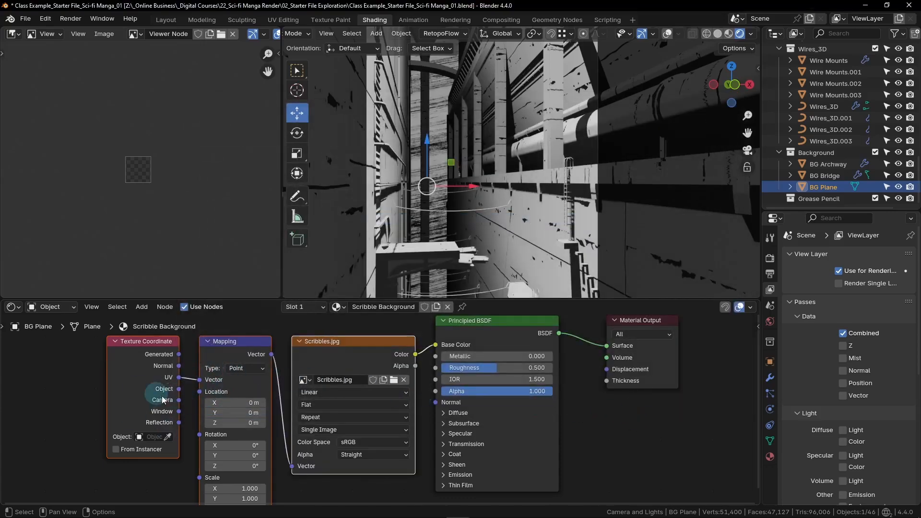
# Link the Generated texture coordinate to the Mapping node's Vector input and set the Mapping Z rotation to 180°
pyautogui.moveTo(163, 400); pyautogui.dragTo(284, 382, button='middle')
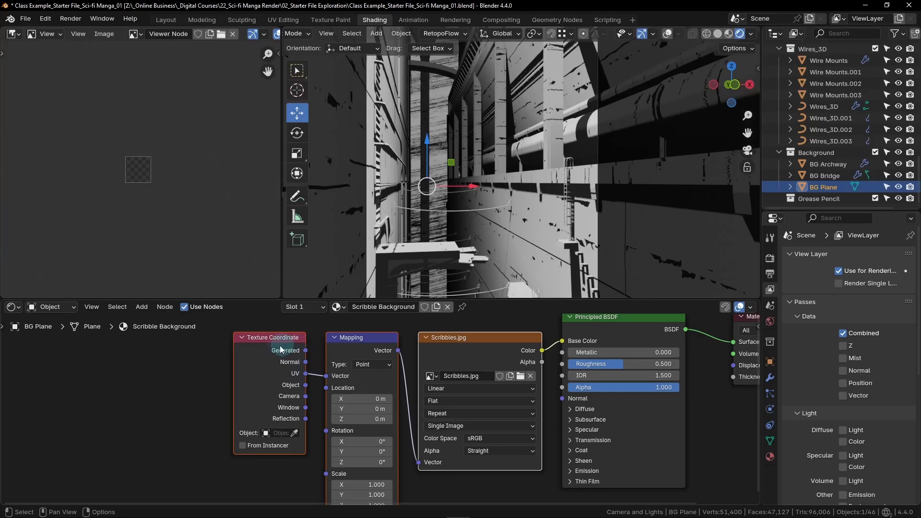
pyautogui.moveTo(306, 351); pyautogui.dragTo(336, 374)
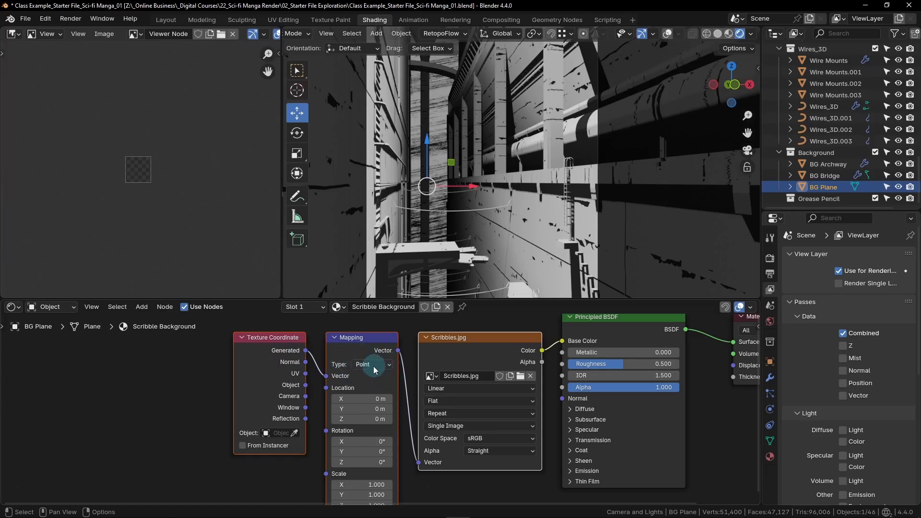
pyautogui.moveTo(404, 436); pyautogui.dragTo(420, 392, button='middle')
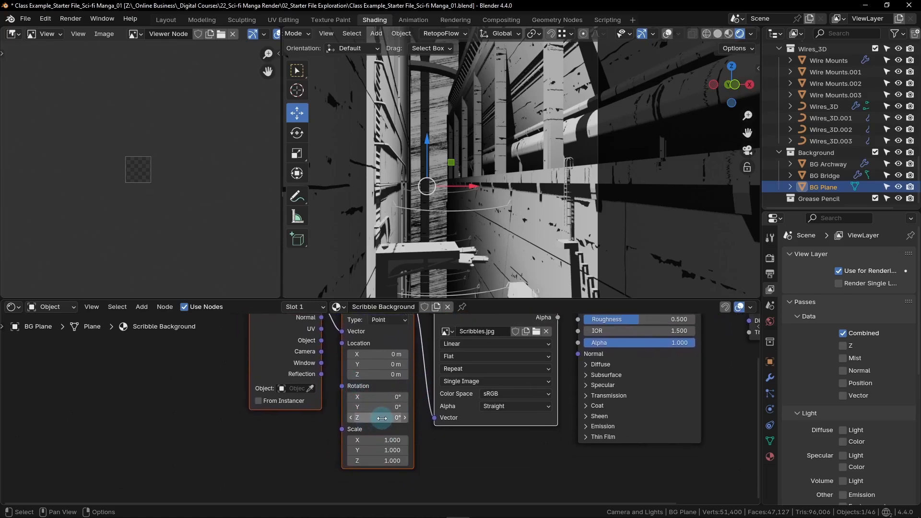
pyautogui.click(374, 418)
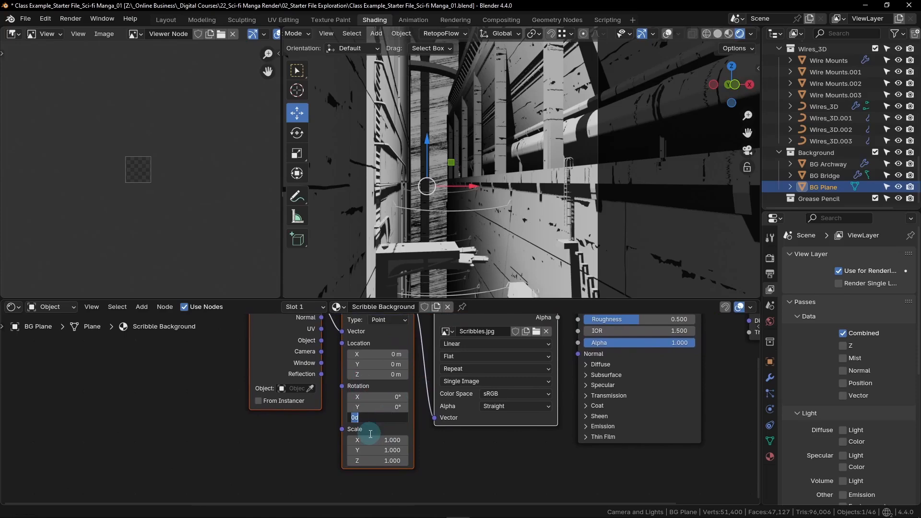
pyautogui.write('180')
pyautogui.press('Return')
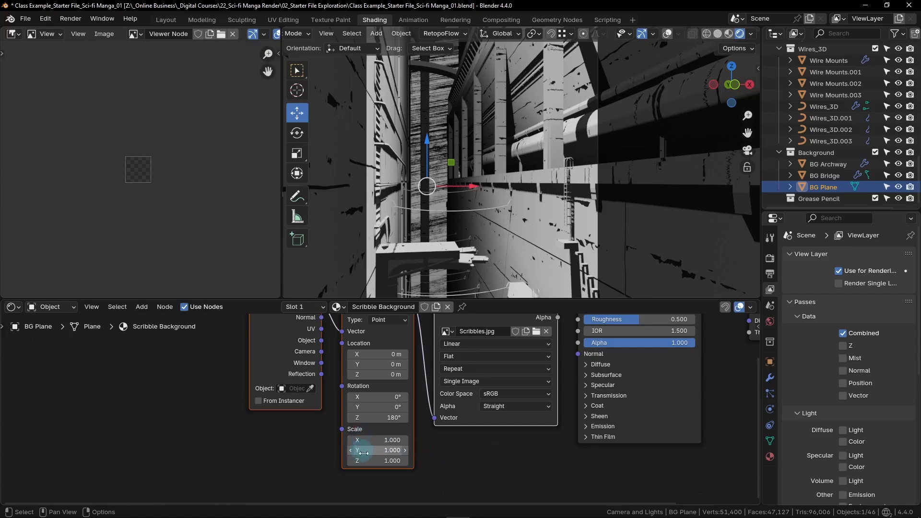
# Set the Mapping node's X, Y and Z scale to 5
pyautogui.scroll(1, 372, 477)
pyautogui.scroll(1, 372, 477)
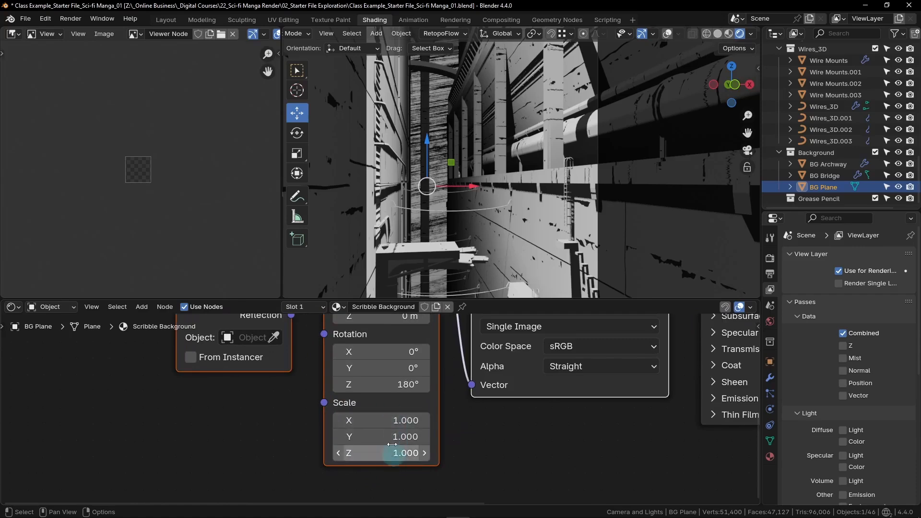
pyautogui.click(380, 421)
pyautogui.write('5')
pyautogui.press('Tab')
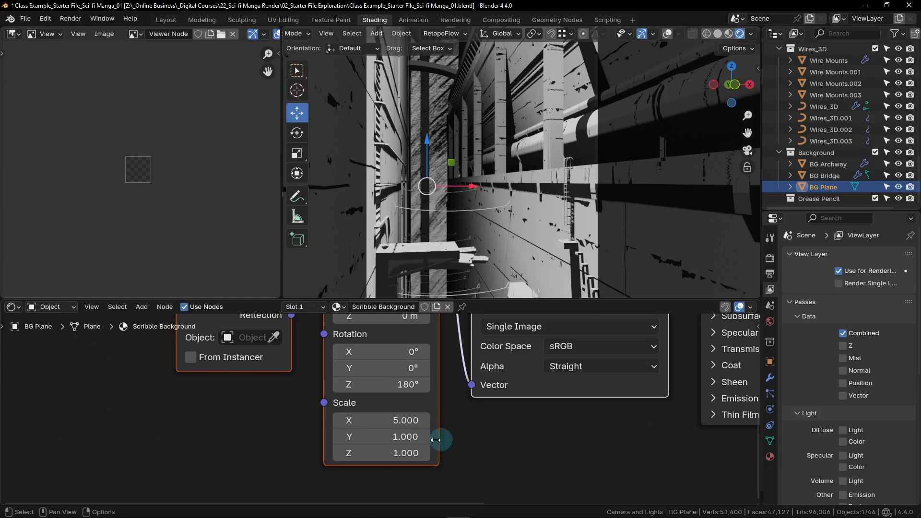
pyautogui.write('5')
pyautogui.press('Return')
pyautogui.click(381, 452)
pyautogui.write('5')
pyautogui.press('Return')
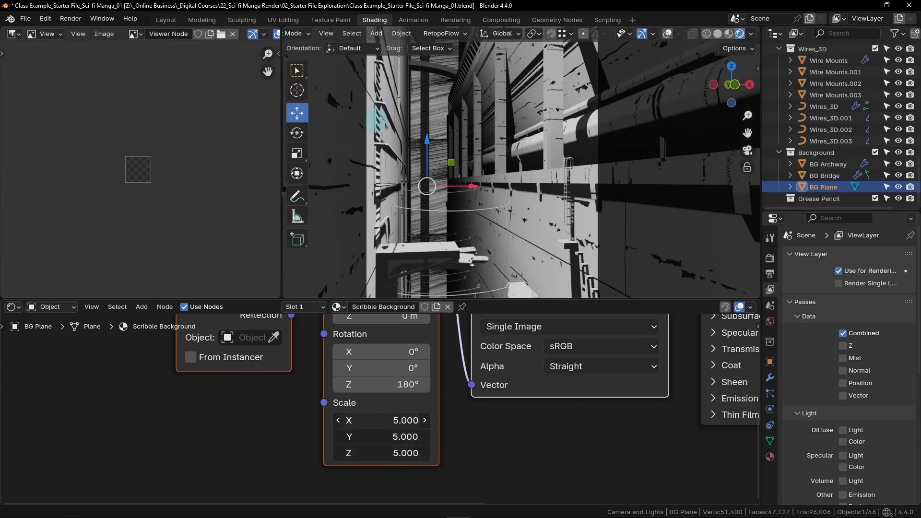
# Edit all three Mapping scale values together, entering 5 again
pyautogui.moveTo(370, 420); pyautogui.dragTo(349, 455)
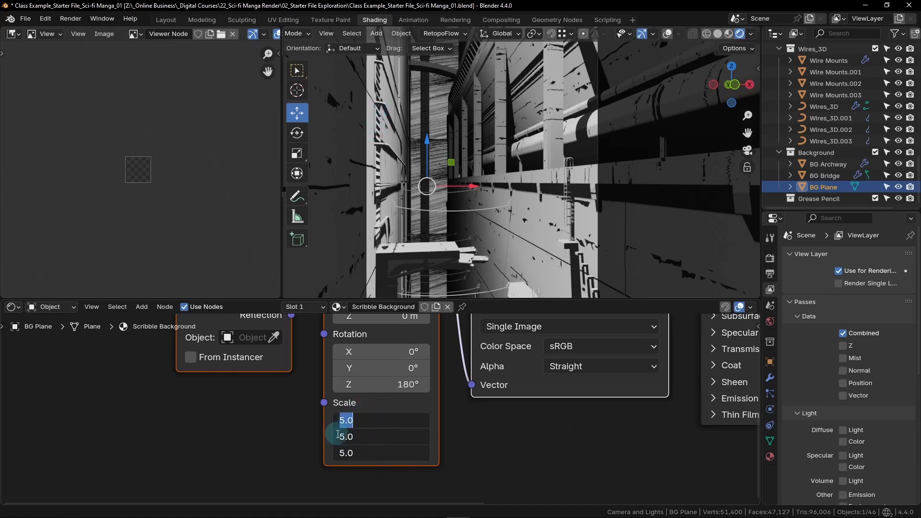
pyautogui.write('2')
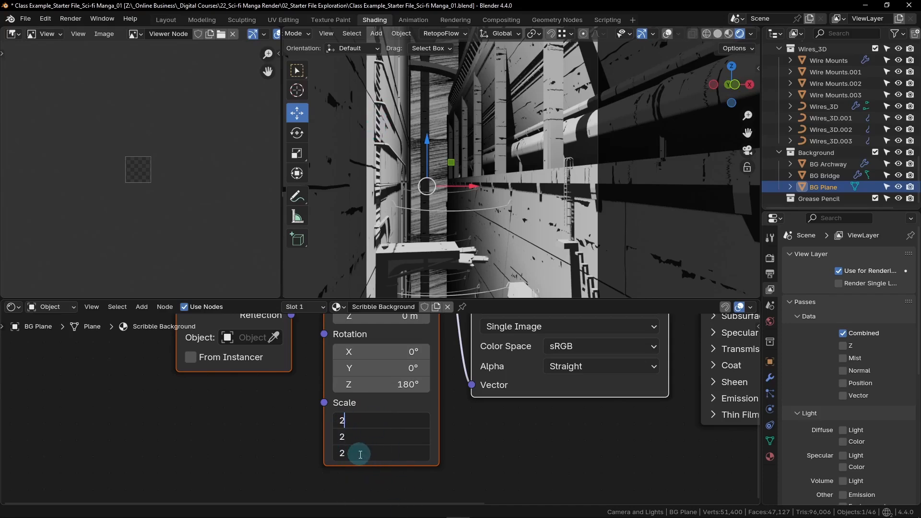
pyautogui.write('2')
pyautogui.press('BackSpace')
pyautogui.press('BackSpace')
pyautogui.write('5')
pyautogui.press('Return')
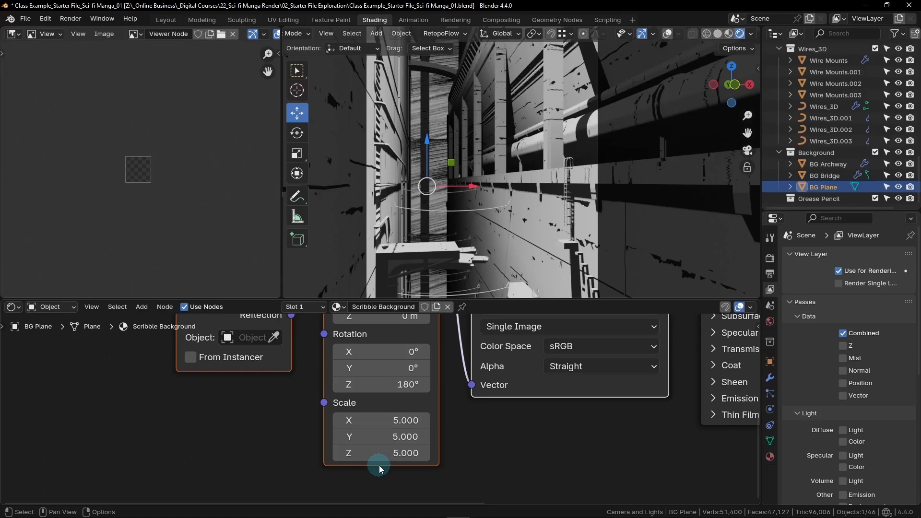
# Move the Texture Coordinate and Mapping nodes away from the Scribbles.jpg node to make room between them
pyautogui.scroll(-6, 381, 465)
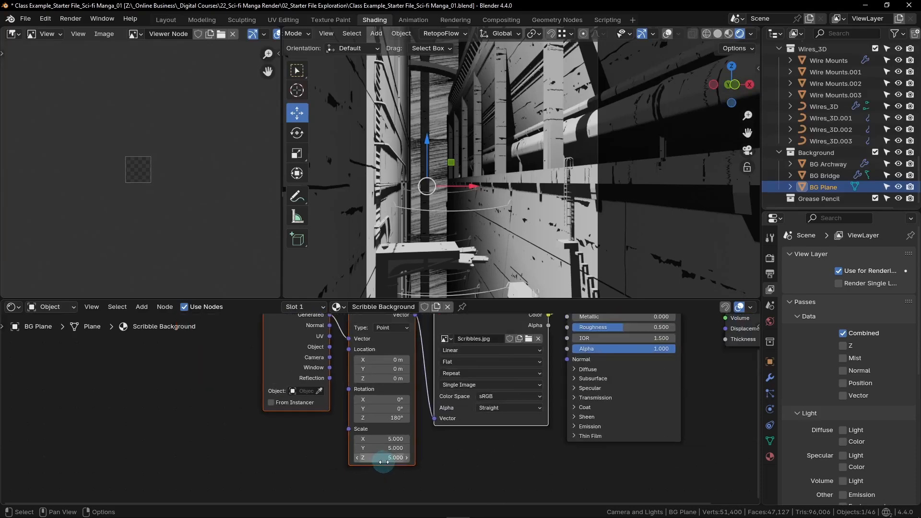
pyautogui.moveTo(404, 456); pyautogui.dragTo(440, 439, button='middle')
pyautogui.moveTo(431, 339); pyautogui.dragTo(386, 445)
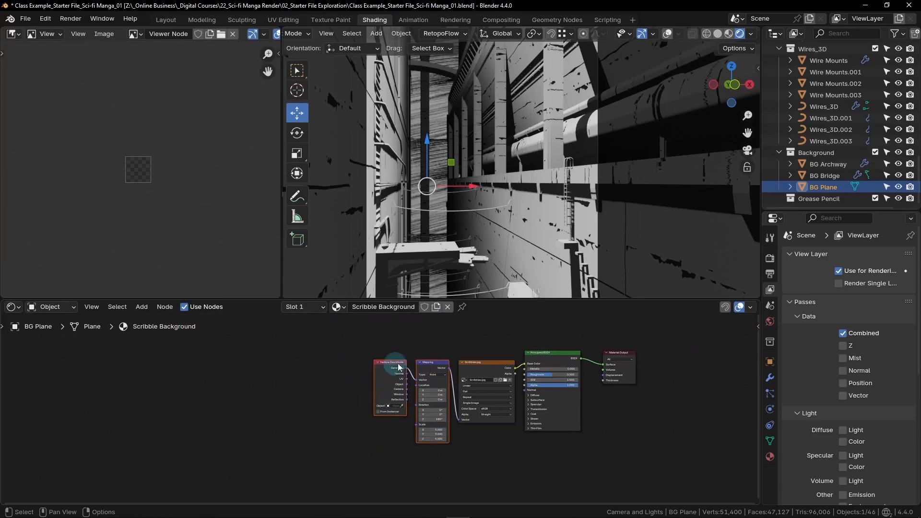
pyautogui.moveTo(432, 361); pyautogui.dragTo(318, 363)
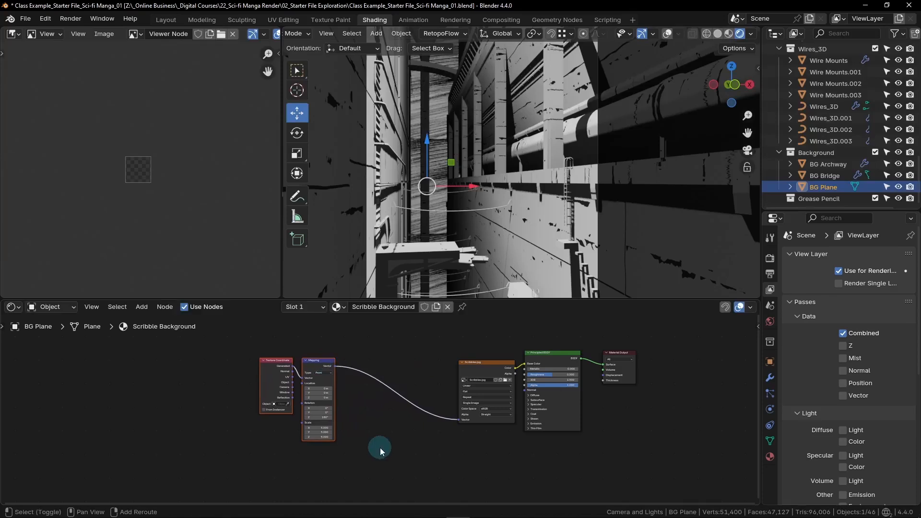
# Add a Noise Texture node and place it below the Mapping node
pyautogui.hotkey('shift', 'a')
pyautogui.click(345, 362)
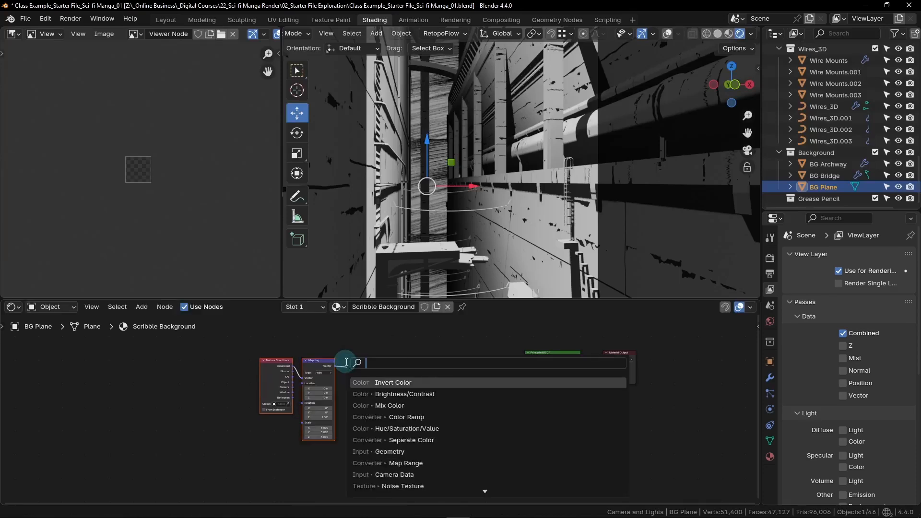
pyautogui.write('no')
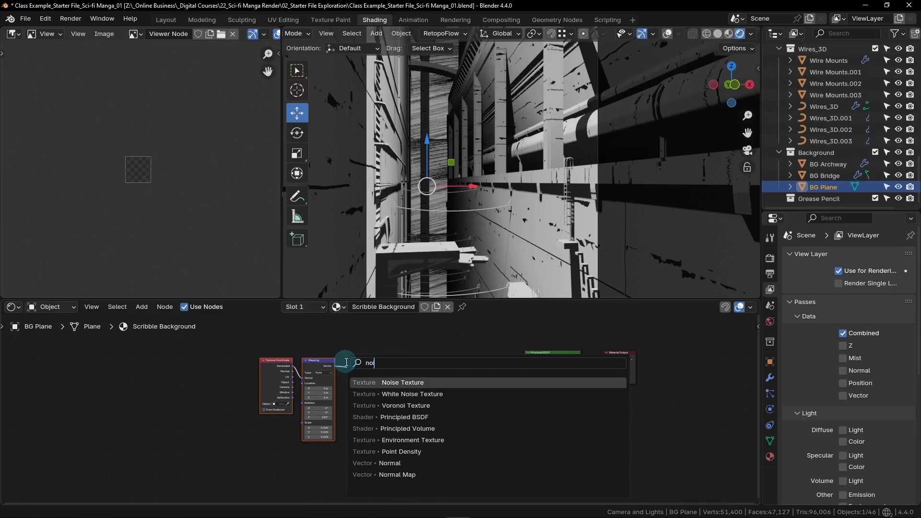
pyautogui.write('is')
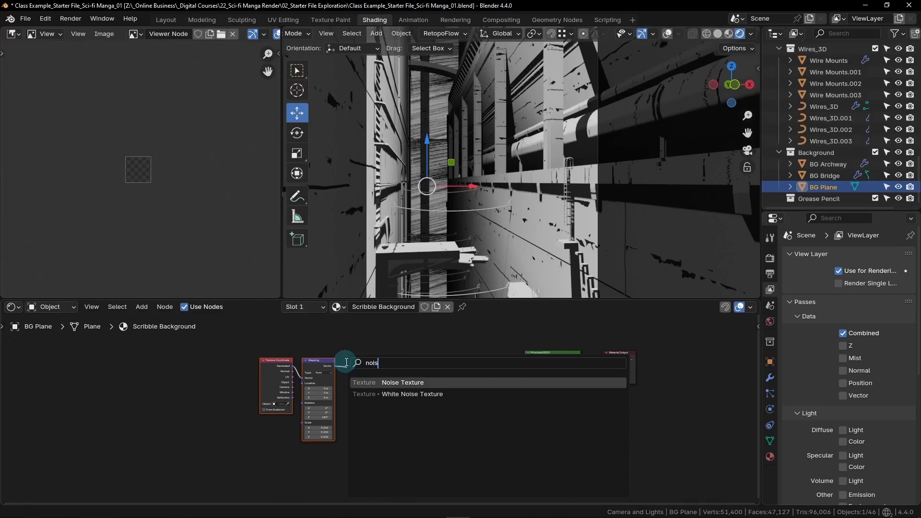
pyautogui.click(396, 383)
pyautogui.click(317, 456)
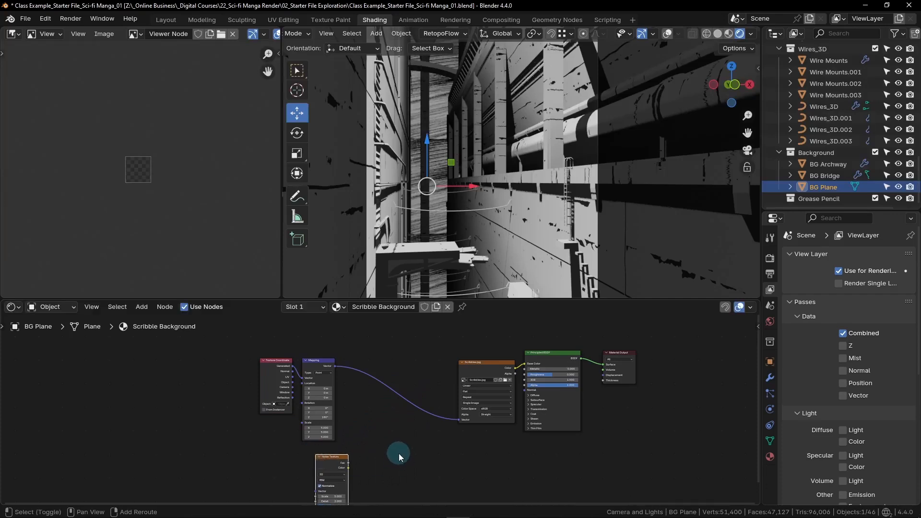
# Insert a Mix Color node between the Mapping and Scribbles.jpg nodes and connect the Noise Texture's Fac output to its B input
pyautogui.hotkey('shift', 'a')
pyautogui.click(357, 360)
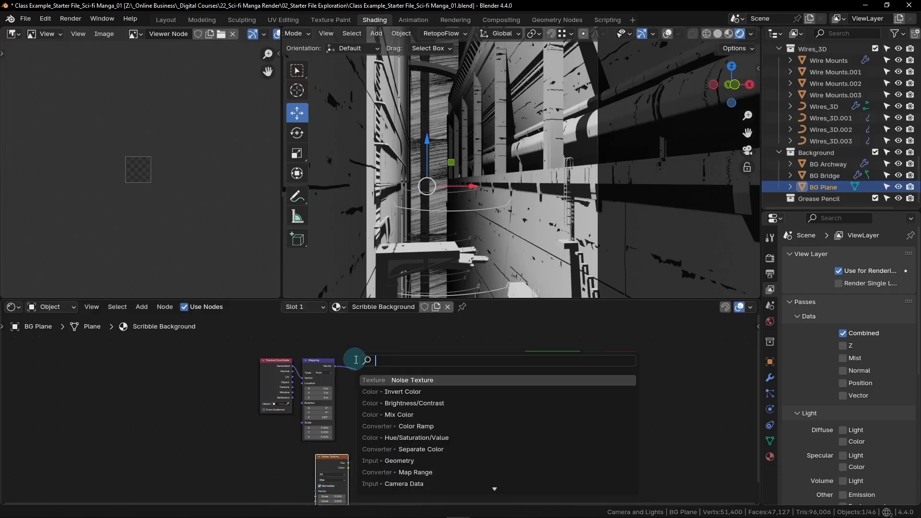
pyautogui.write('mix')
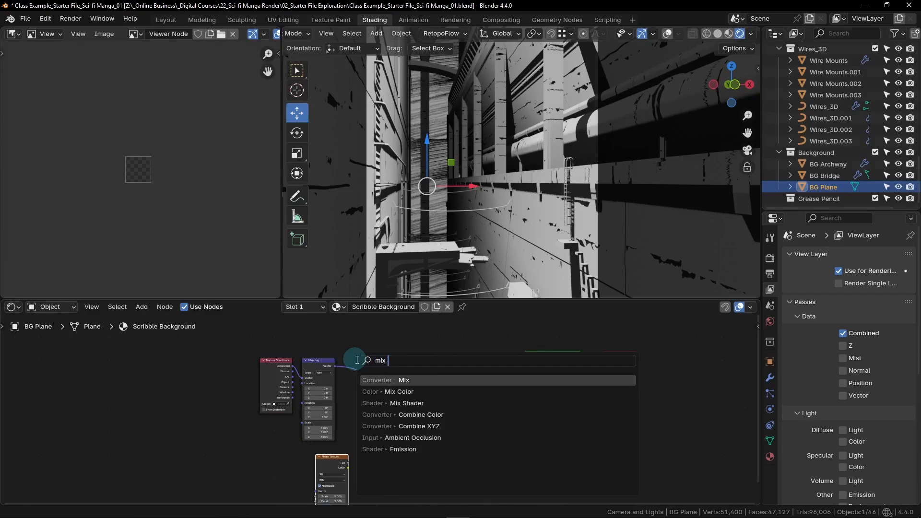
pyautogui.click(401, 390)
pyautogui.click(384, 413)
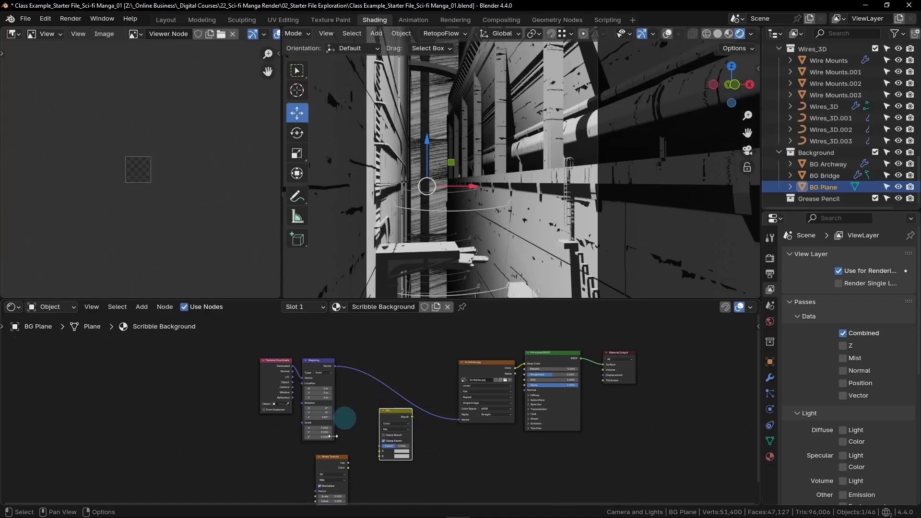
pyautogui.moveTo(396, 414); pyautogui.dragTo(399, 385)
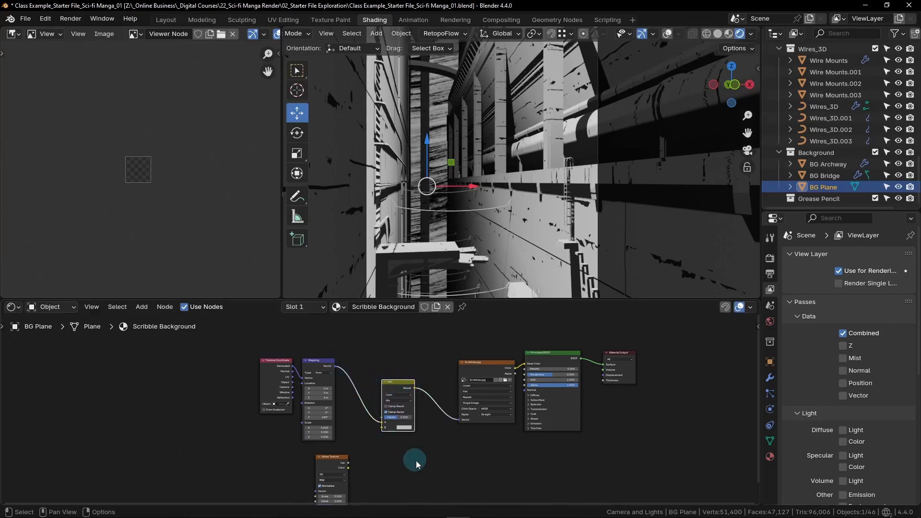
pyautogui.scroll(3, 366, 470)
pyautogui.moveTo(336, 460); pyautogui.dragTo(394, 399)
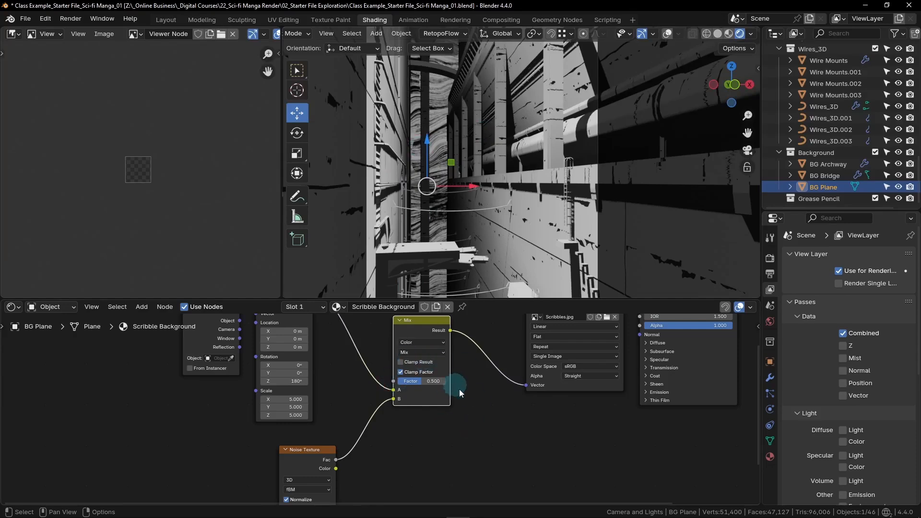
# Set the Mix node's blending mode to Soft Light and its factor to 0.25
pyautogui.scroll(6, 431, 348)
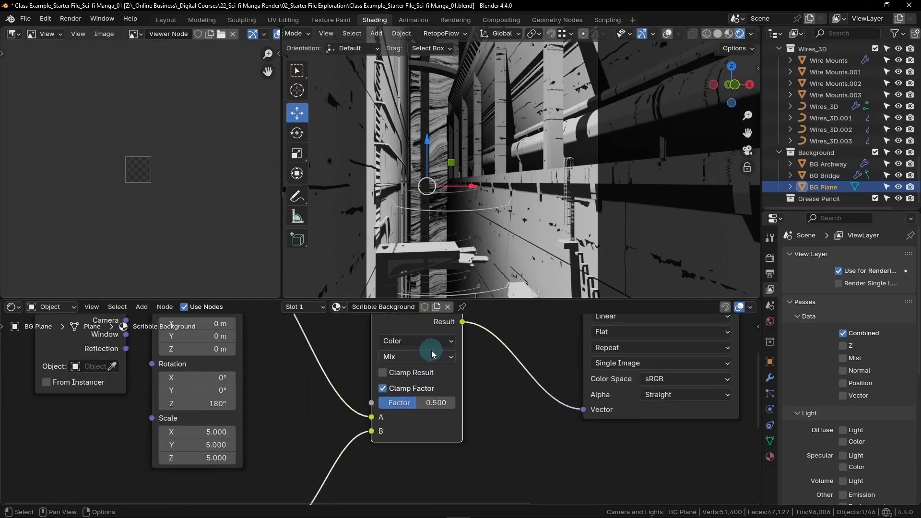
pyautogui.moveTo(469, 364); pyautogui.dragTo(477, 391, button='middle')
pyautogui.click(438, 383)
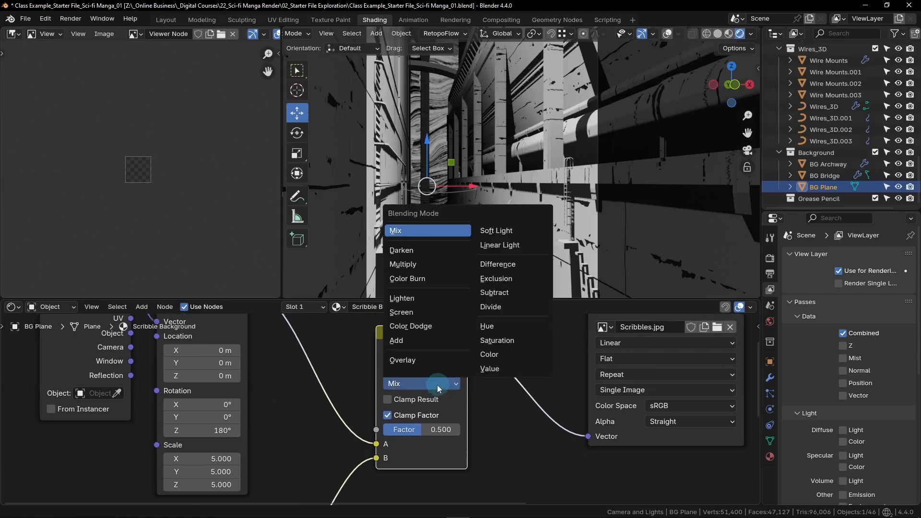
pyautogui.click(506, 235)
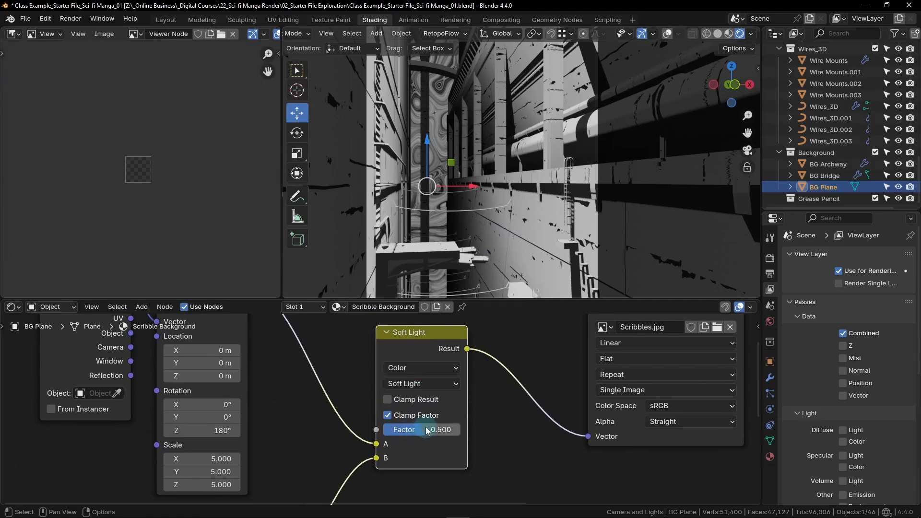
pyautogui.click(438, 430)
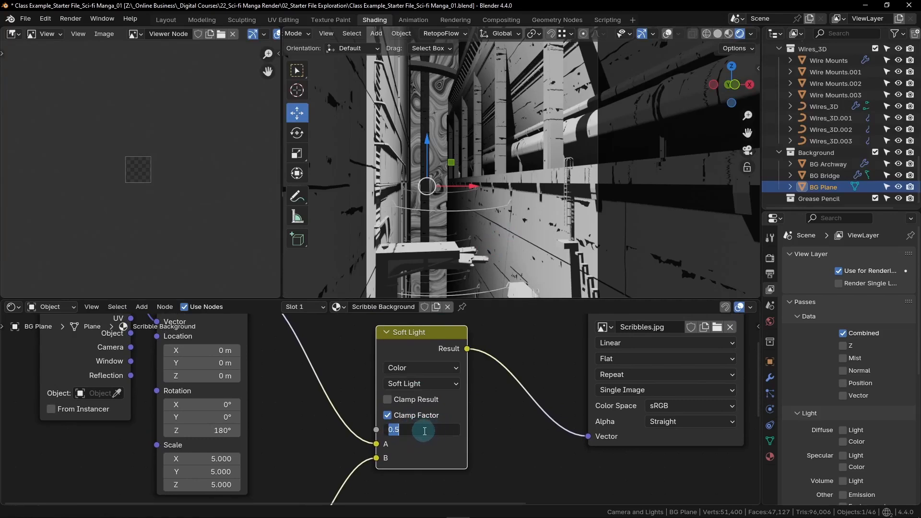
pyautogui.write('.25')
pyautogui.press('Return')
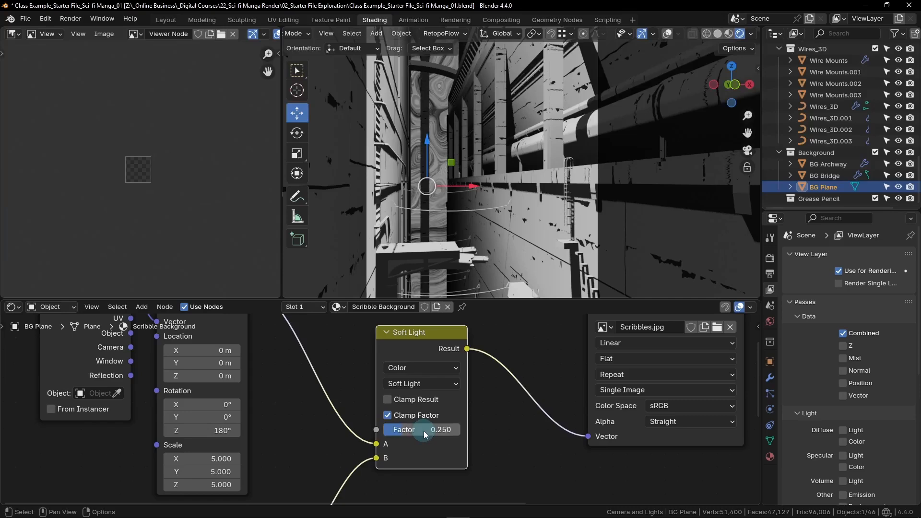
# Shift the Noise Texture node under the Mapping node and set its scale to 1
pyautogui.scroll(-3, 489, 432)
pyautogui.moveTo(377, 447); pyautogui.dragTo(458, 342, button='middle')
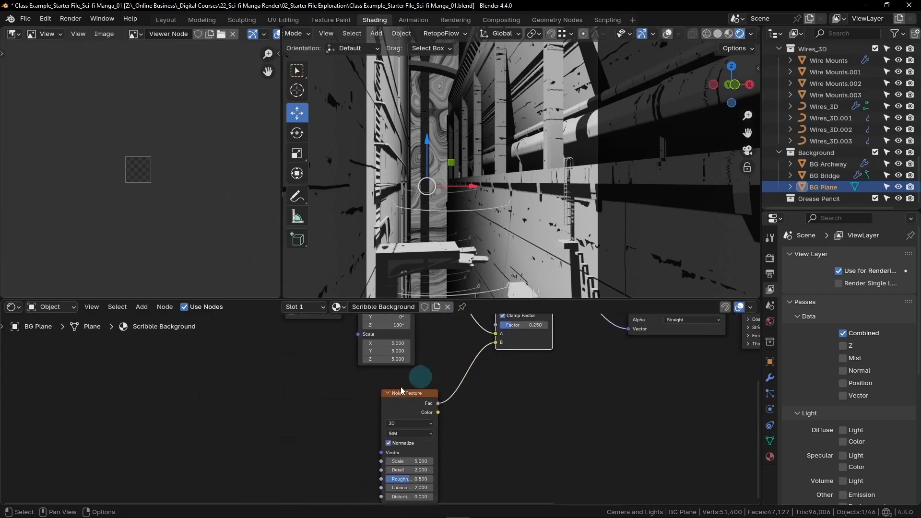
pyautogui.moveTo(399, 393); pyautogui.dragTo(371, 388)
pyautogui.moveTo(387, 439); pyautogui.dragTo(424, 403, button='middle')
pyautogui.scroll(2, 425, 406)
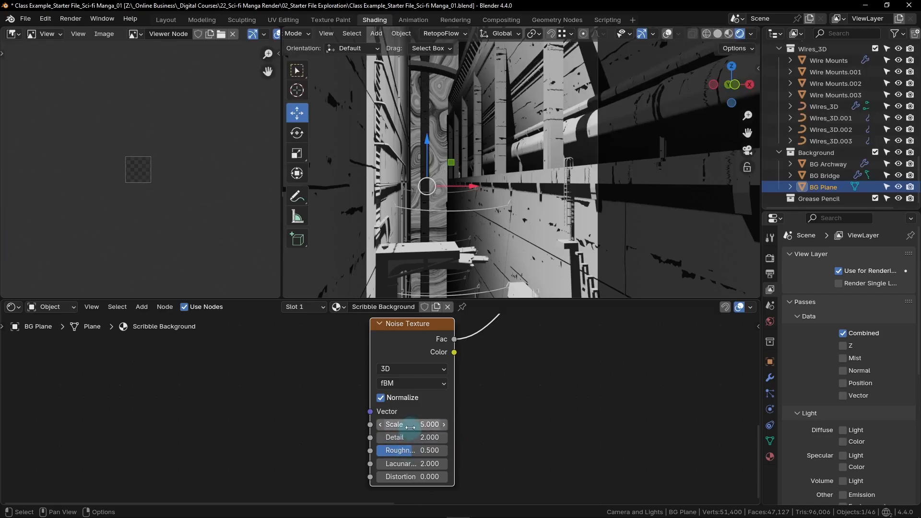
pyautogui.click(427, 426)
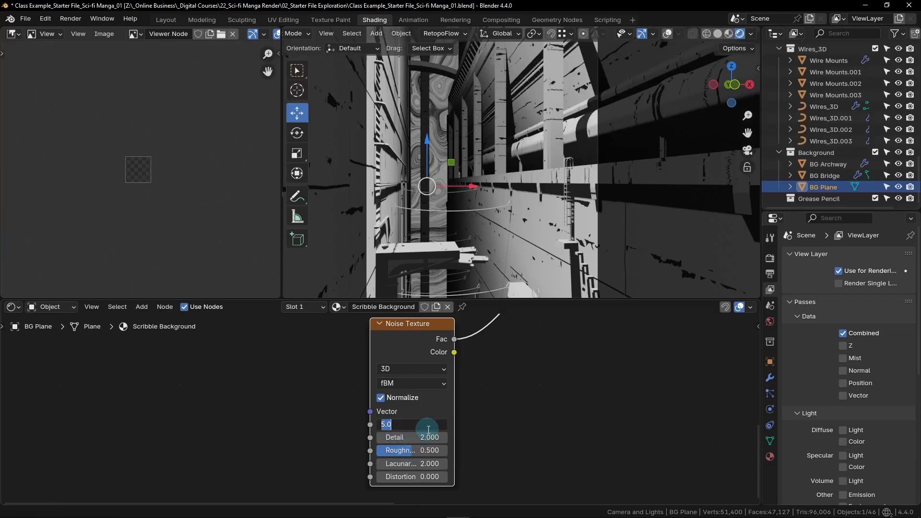
pyautogui.write('1')
pyautogui.press('Return')
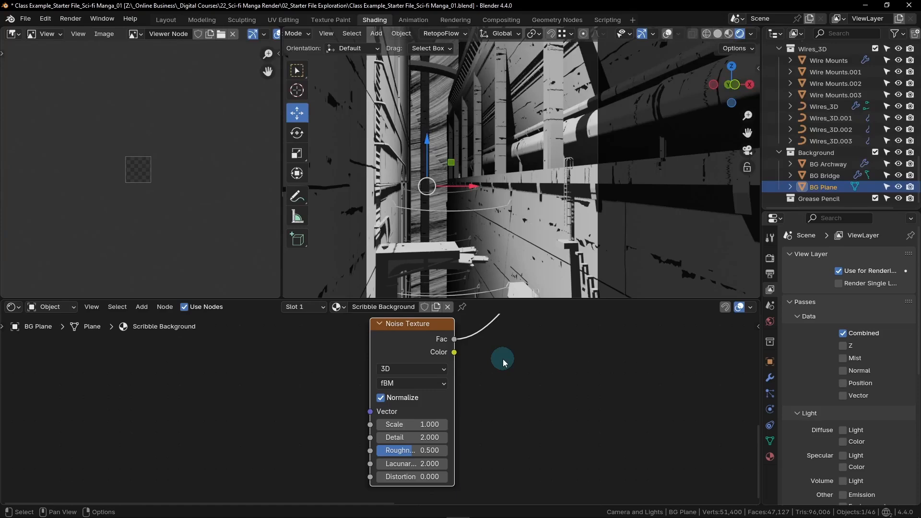
# Duplicate the Texture Coordinate, Mapping, Noise Texture, Soft Light and Scribbles.jpg nodes together and place the copies below the originals
pyautogui.scroll(-5, 503, 359)
pyautogui.moveTo(530, 377); pyautogui.dragTo(429, 417, button='middle')
pyautogui.moveTo(484, 328); pyautogui.dragTo(308, 478)
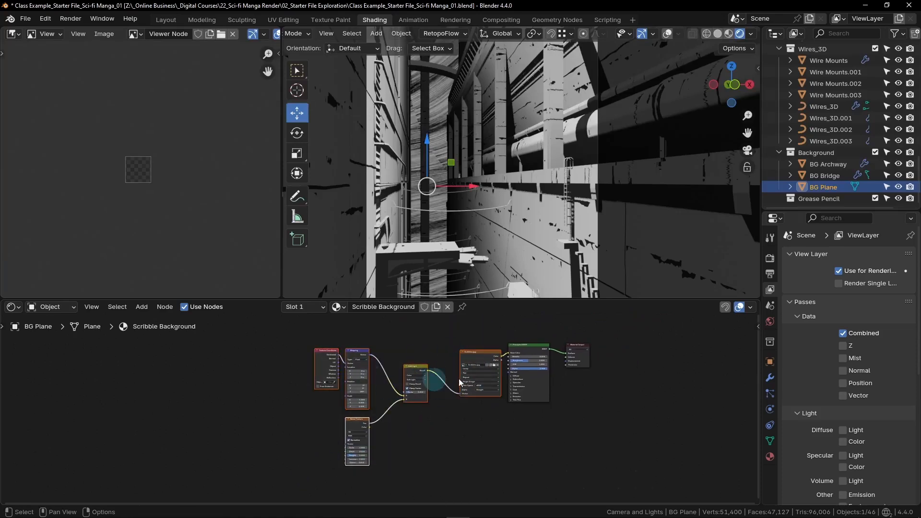
pyautogui.moveTo(488, 427); pyautogui.dragTo(470, 412, button='middle')
pyautogui.scroll(-3, 485, 407)
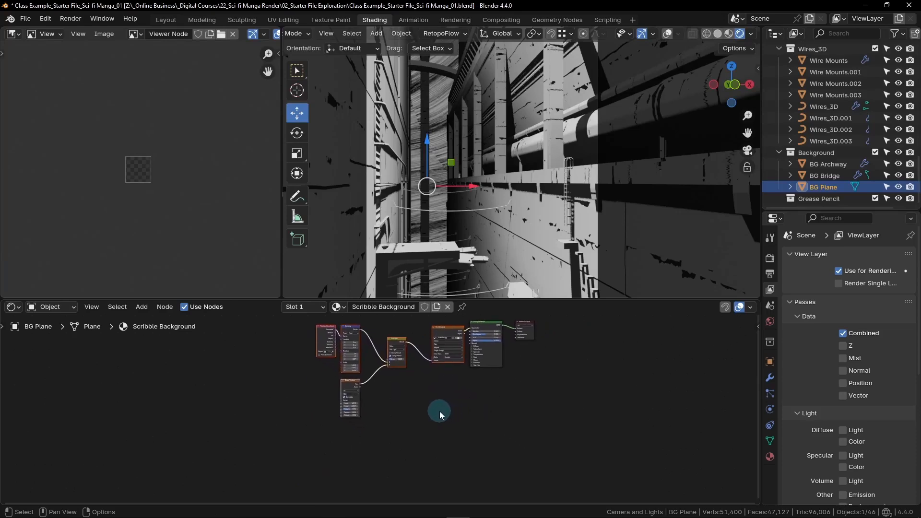
pyautogui.hotkey('shift', 'd')
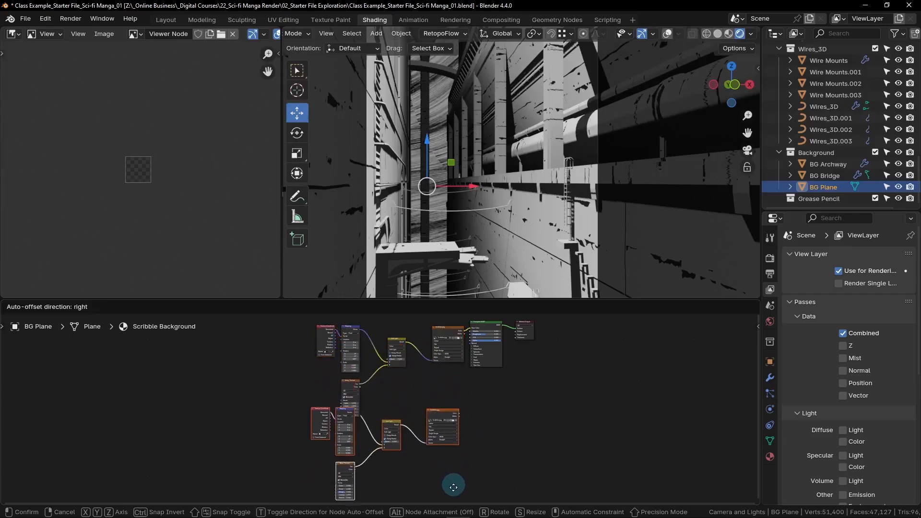
pyautogui.click(456, 462)
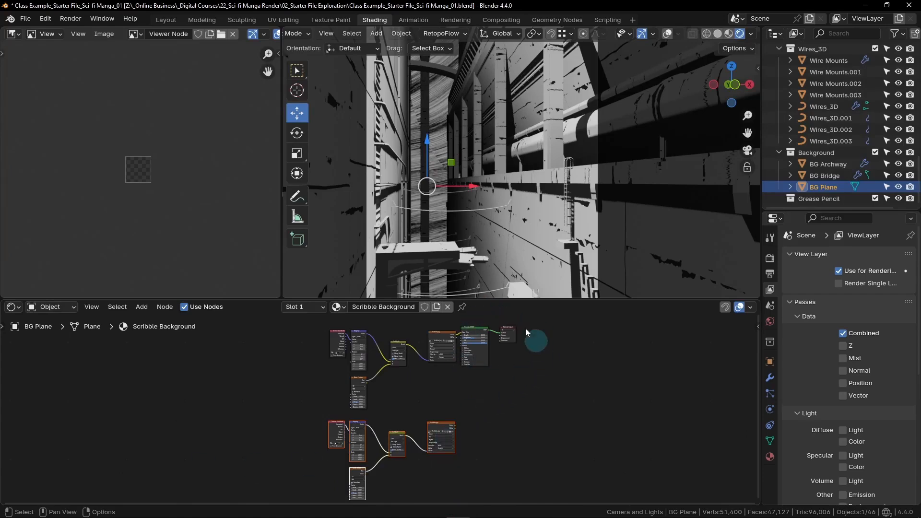
# Move the Principled BSDF and Material Output away from the texture branches and place a Mix Color node and its duplicate in the gap
pyautogui.moveTo(540, 324); pyautogui.dragTo(461, 390)
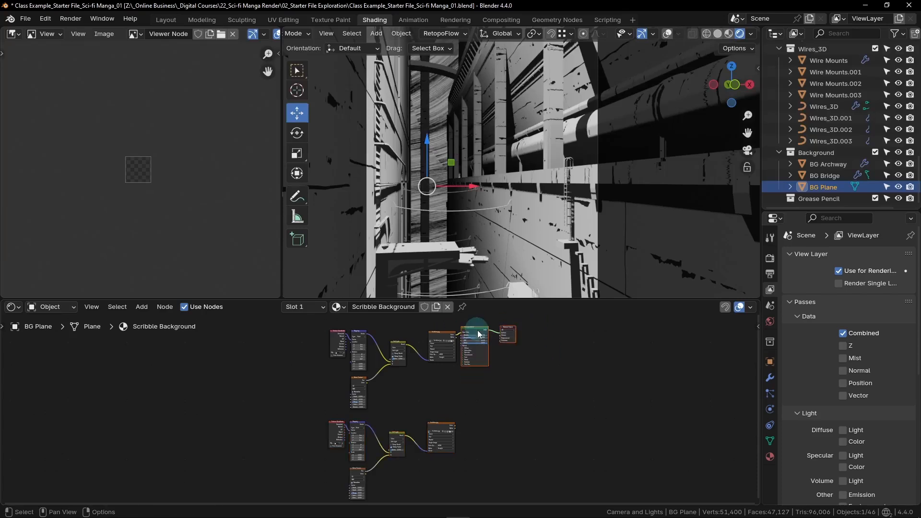
pyautogui.moveTo(477, 330); pyautogui.dragTo(654, 395)
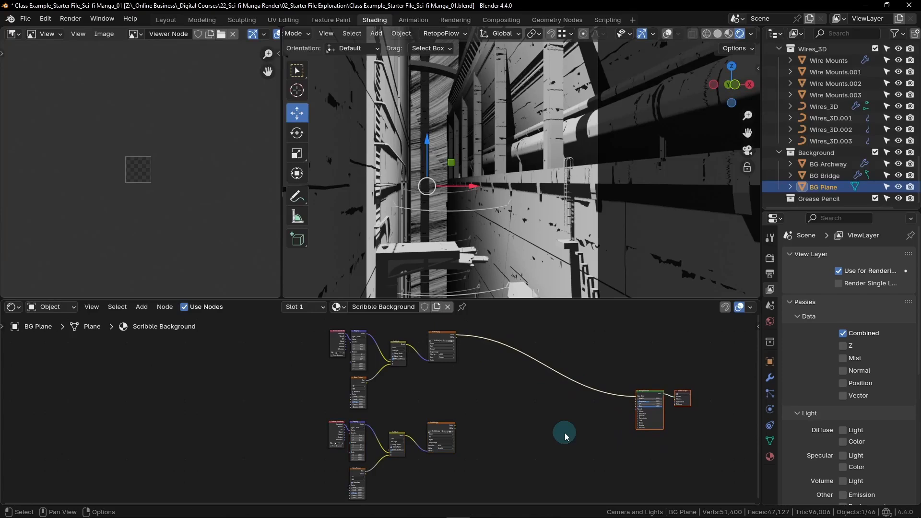
pyautogui.press('shift')
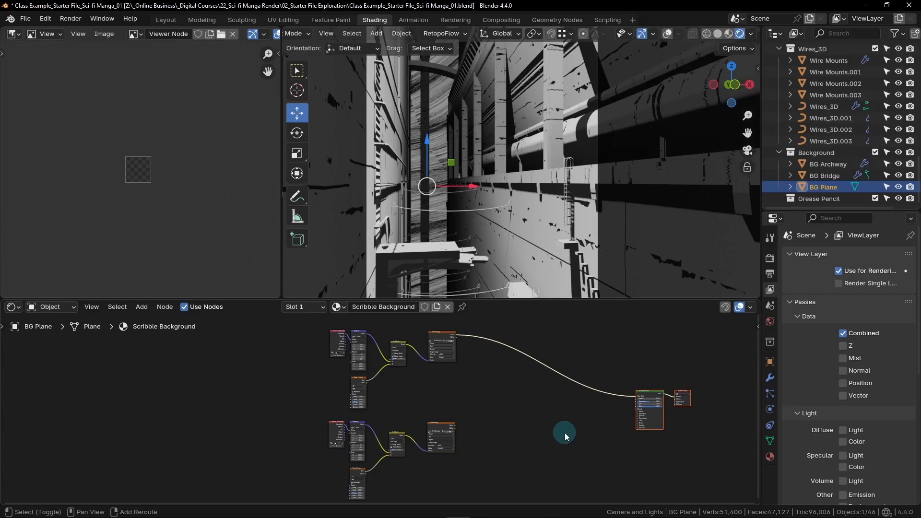
pyautogui.hotkey('shift', 'a')
pyautogui.click(532, 358)
pyautogui.write('mix')
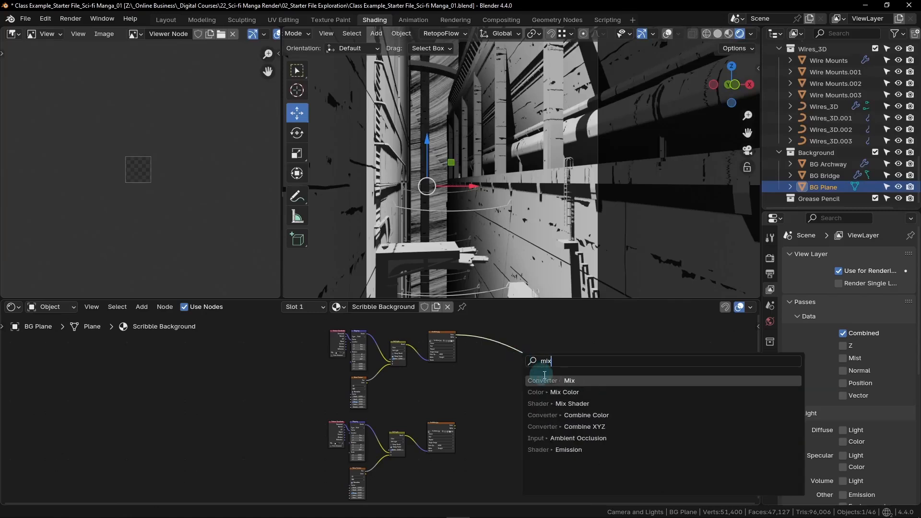
pyautogui.click(566, 392)
pyautogui.click(536, 405)
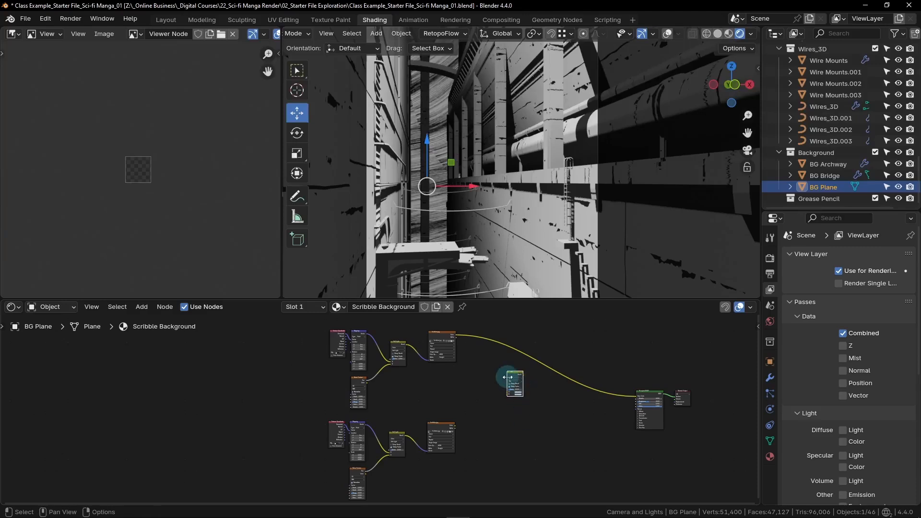
pyautogui.hotkey('shift', 'd')
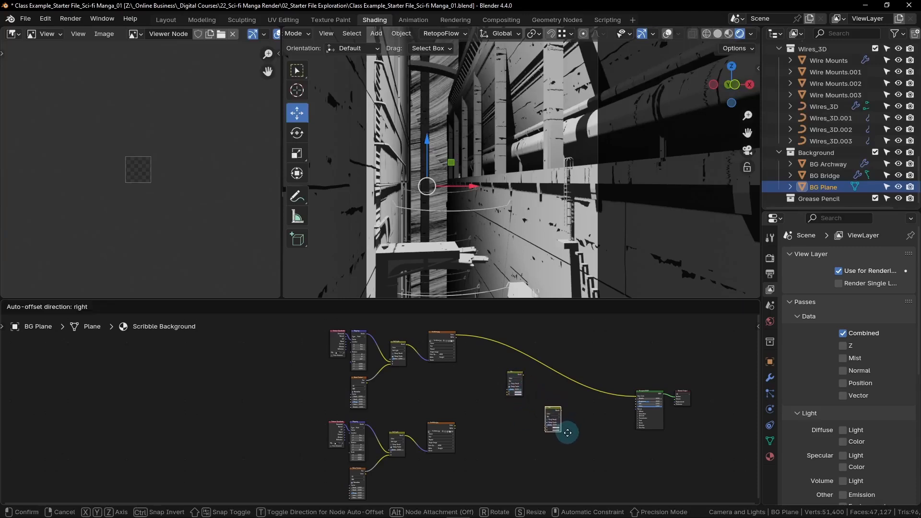
pyautogui.click(571, 434)
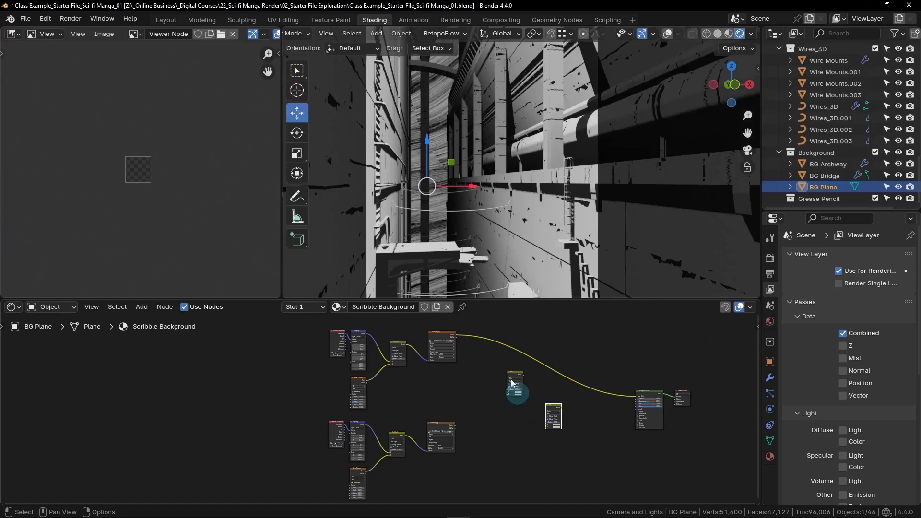
# Connect the original and duplicated Scribbles.jpg colors to the first Mix node's A and B, and its Result to the Principled BSDF's Base Color
pyautogui.scroll(4, 481, 344)
pyautogui.moveTo(497, 375)
pyautogui.mouseDown(button='middle')
pyautogui.moveTo(480, 405)
pyautogui.moveTo(462, 408)
pyautogui.mouseUp(button='middle')
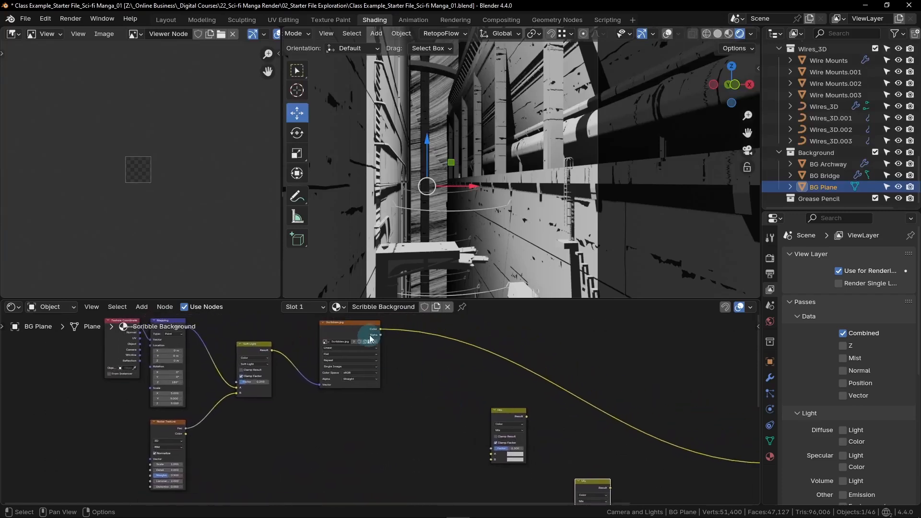
pyautogui.moveTo(380, 330)
pyautogui.mouseDown()
pyautogui.moveTo(431, 373)
pyautogui.moveTo(425, 385)
pyautogui.moveTo(491, 456)
pyautogui.mouseUp()
pyautogui.moveTo(461, 469)
pyautogui.mouseDown(button='middle')
pyautogui.moveTo(461, 395)
pyautogui.moveTo(430, 366)
pyautogui.moveTo(422, 380)
pyautogui.mouseUp(button='middle')
pyautogui.moveTo(340, 432); pyautogui.dragTo(453, 366)
pyautogui.moveTo(471, 382); pyautogui.dragTo(326, 374, button='middle')
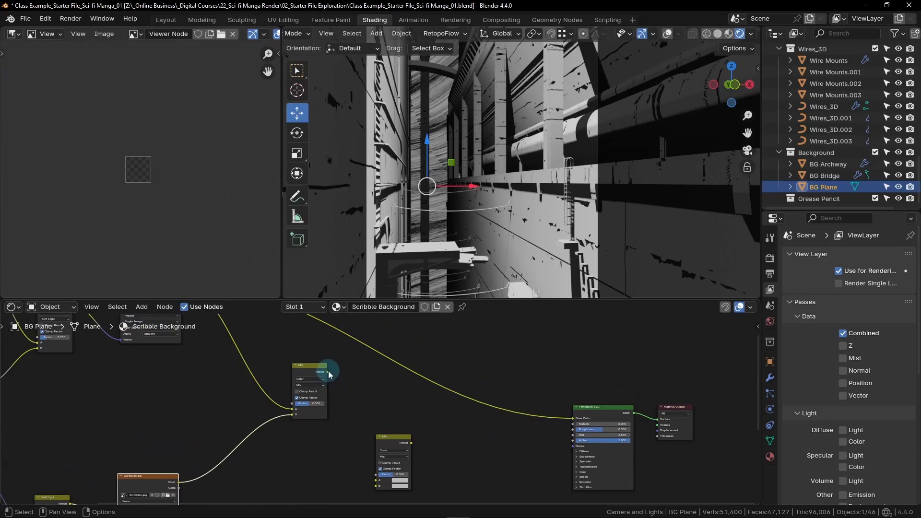
pyautogui.moveTo(328, 372); pyautogui.dragTo(574, 421)
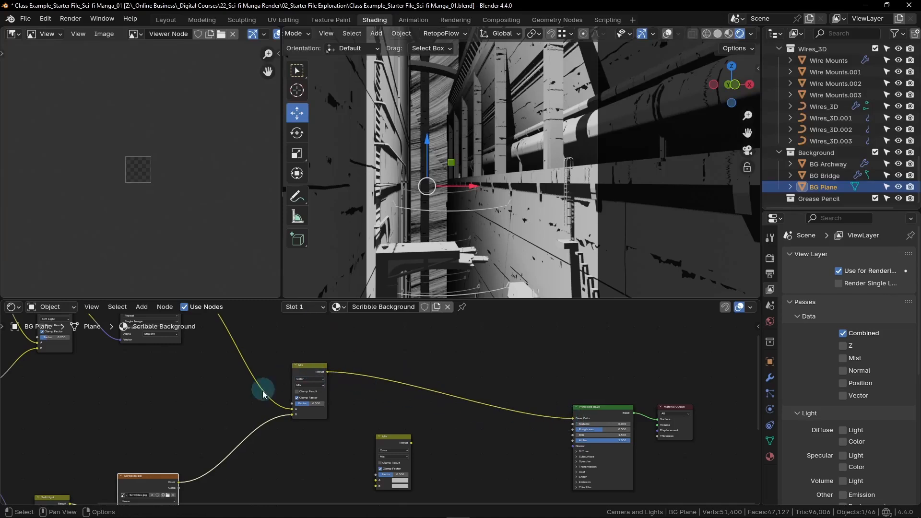
# Set the blending mode of the Mix node joining the two scribble textures to Multiply and its factor to 1
pyautogui.scroll(5, 287, 391)
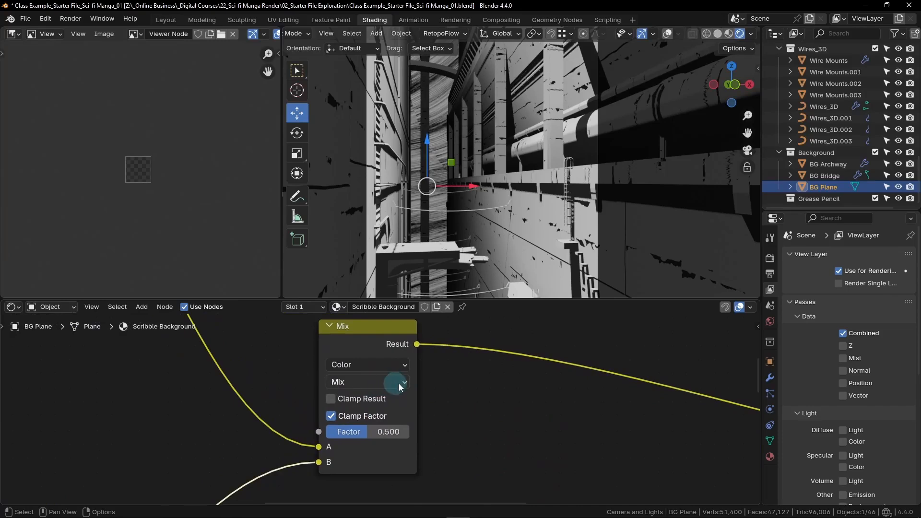
pyautogui.click(393, 383)
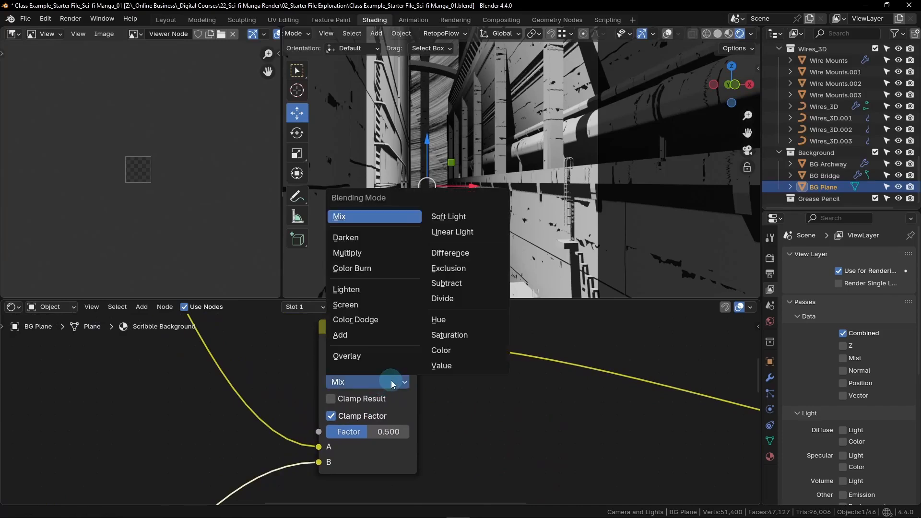
pyautogui.click(369, 251)
pyautogui.moveTo(363, 433); pyautogui.dragTo(418, 435)
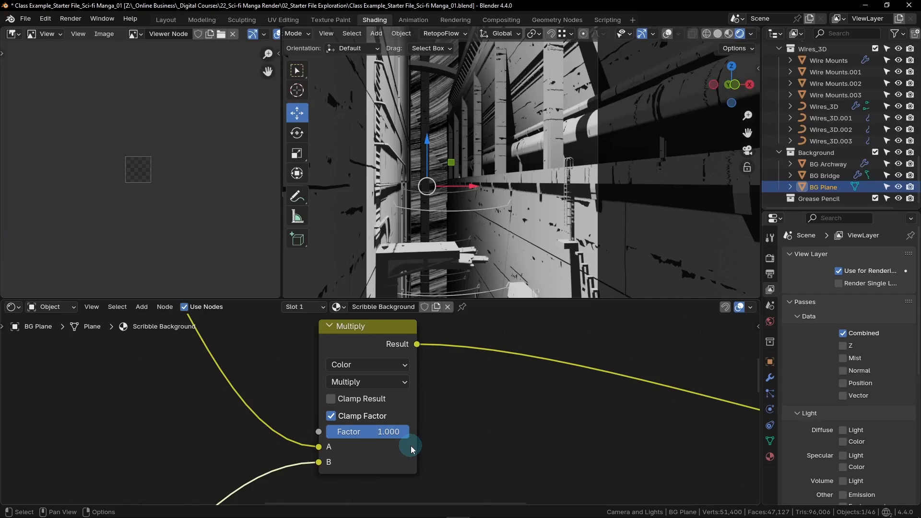
# Set the X location of the duplicated lower branch's Mapping node to -1.9 m
pyautogui.scroll(-8, 411, 446)
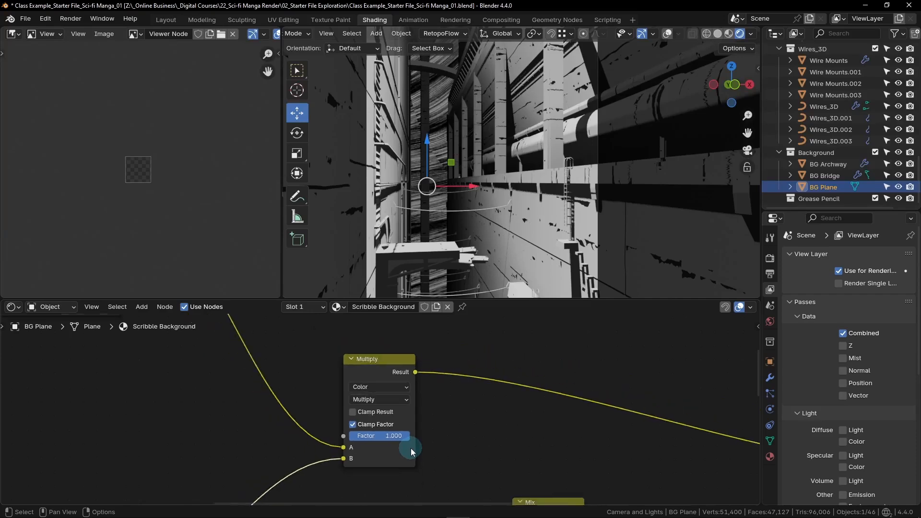
pyautogui.moveTo(270, 457); pyautogui.dragTo(392, 382, button='middle')
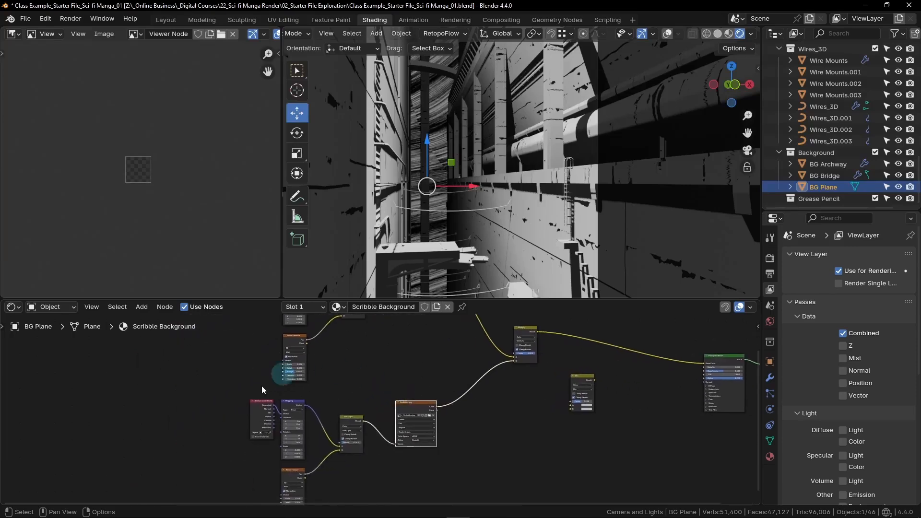
pyautogui.scroll(5, 384, 397)
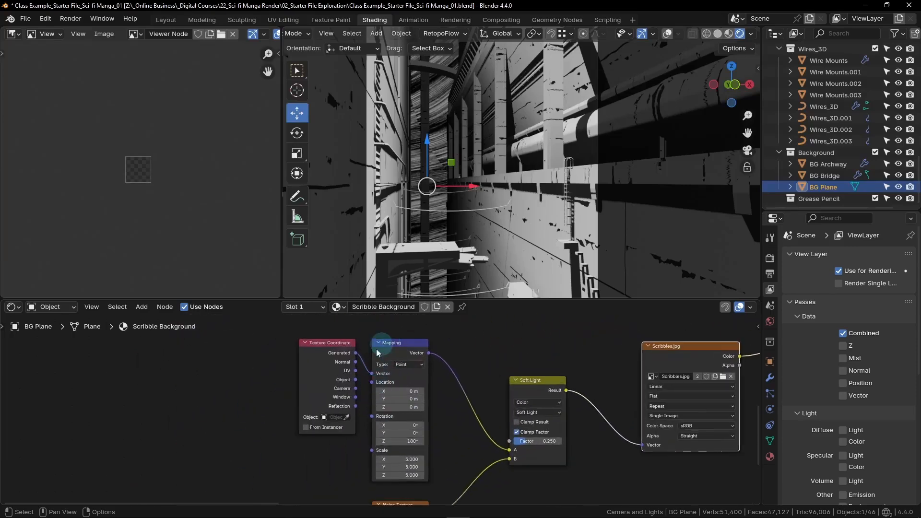
pyautogui.scroll(2, 398, 402)
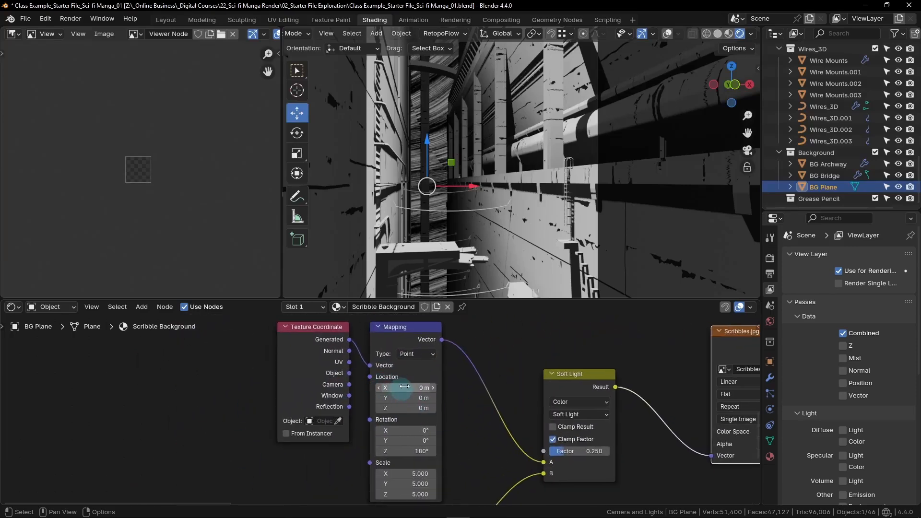
pyautogui.click(424, 387)
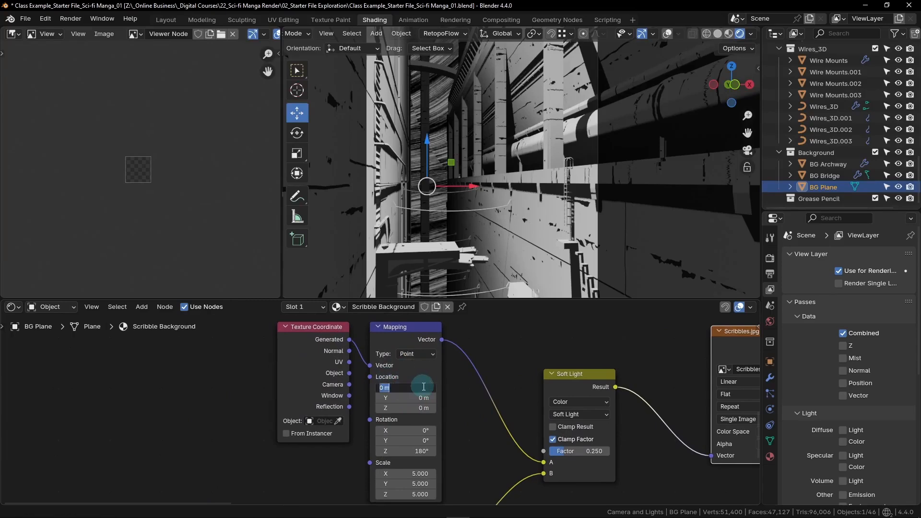
pyautogui.write('-1.9')
pyautogui.press('Return')
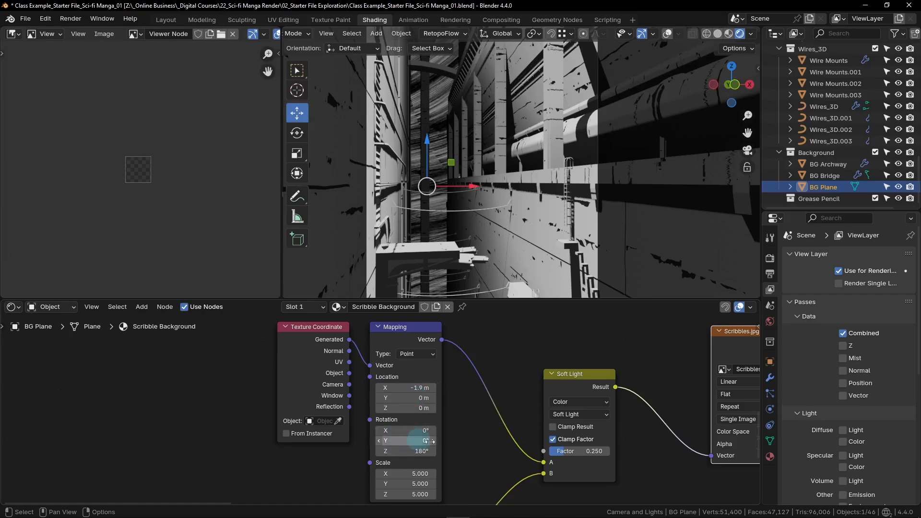
# Set the lower branch's Mapping rotation to 12.5° on X and 0° on Z, and check the scribbles on the background plane
pyautogui.moveTo(413, 431); pyautogui.dragTo(424, 417, button='middle')
pyautogui.scroll(1, 425, 416)
pyautogui.click(421, 419)
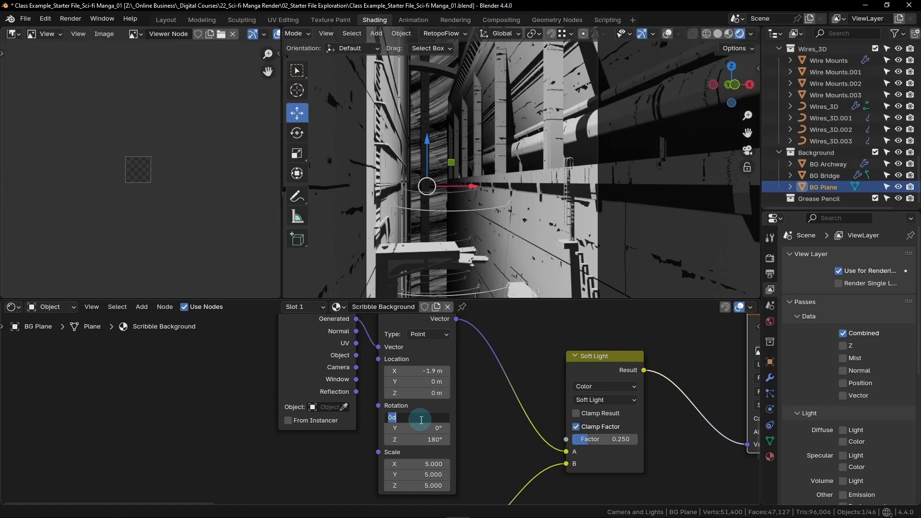
pyautogui.write('12.5')
pyautogui.press('Return')
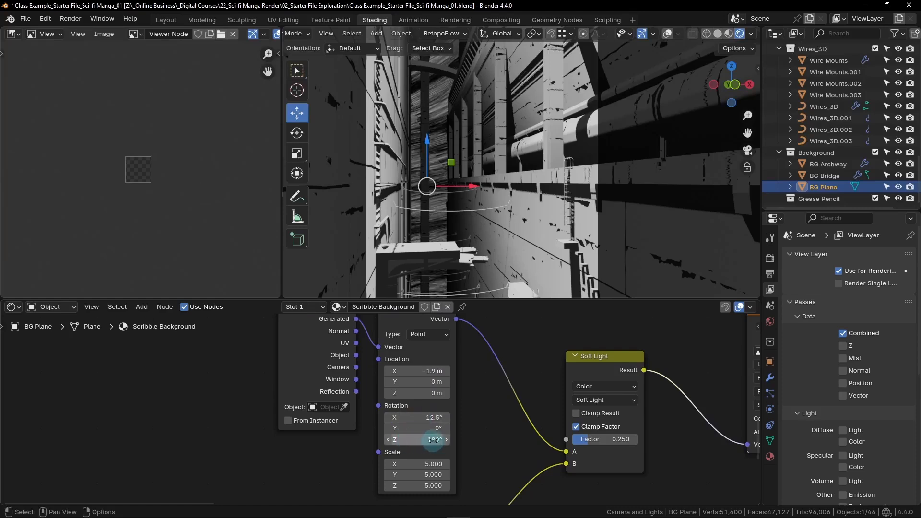
pyautogui.click(433, 440)
pyautogui.write('0')
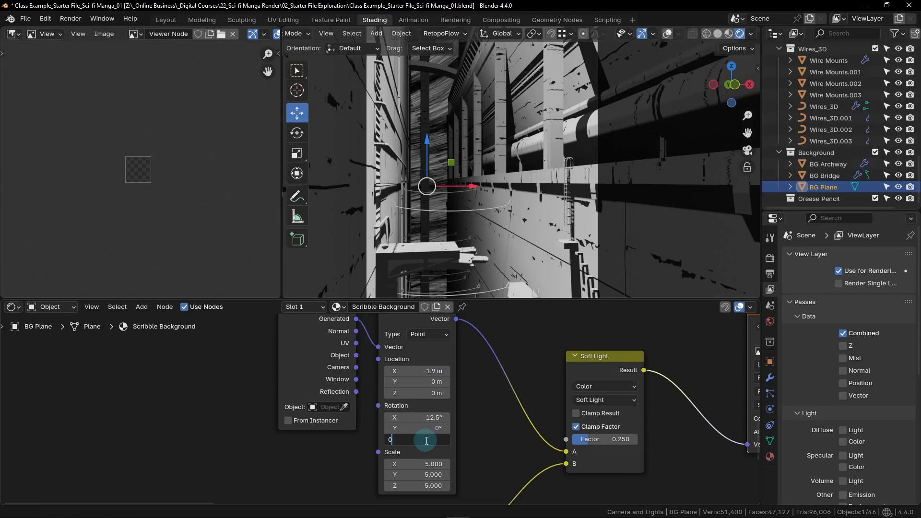
pyautogui.press('Return')
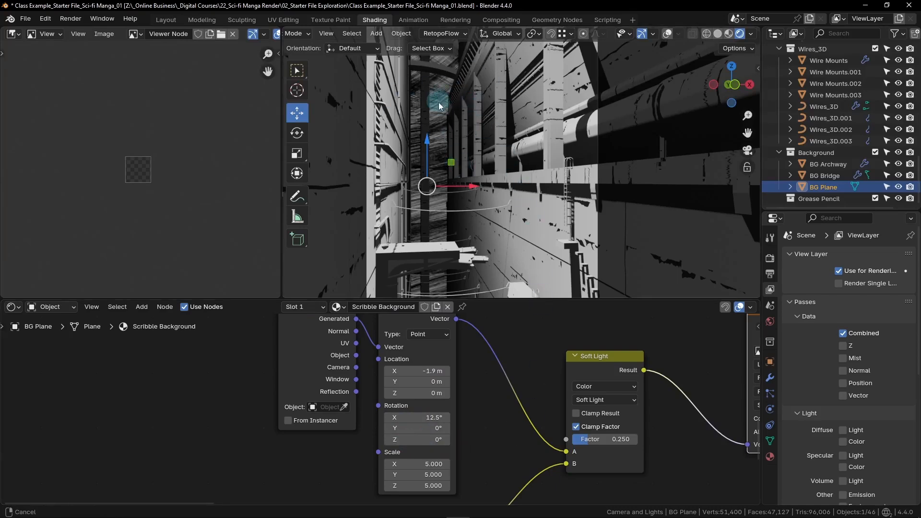
pyautogui.keyDown('shift'); pyautogui.moveTo(438, 102); pyautogui.dragTo(441, 161, button='middle'); pyautogui.keyUp('shift')
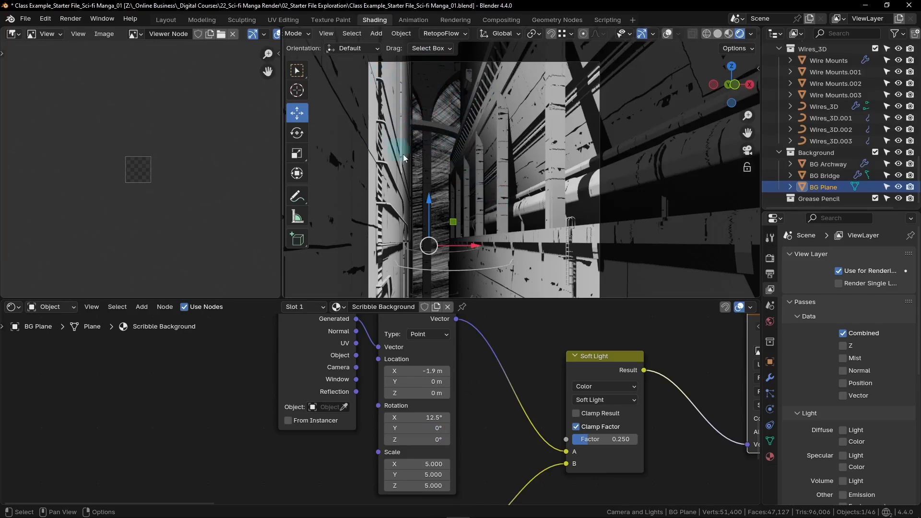
pyautogui.keyDown('shift'); pyautogui.moveTo(429, 280); pyautogui.dragTo(433, 237, button='middle'); pyautogui.keyUp('shift')
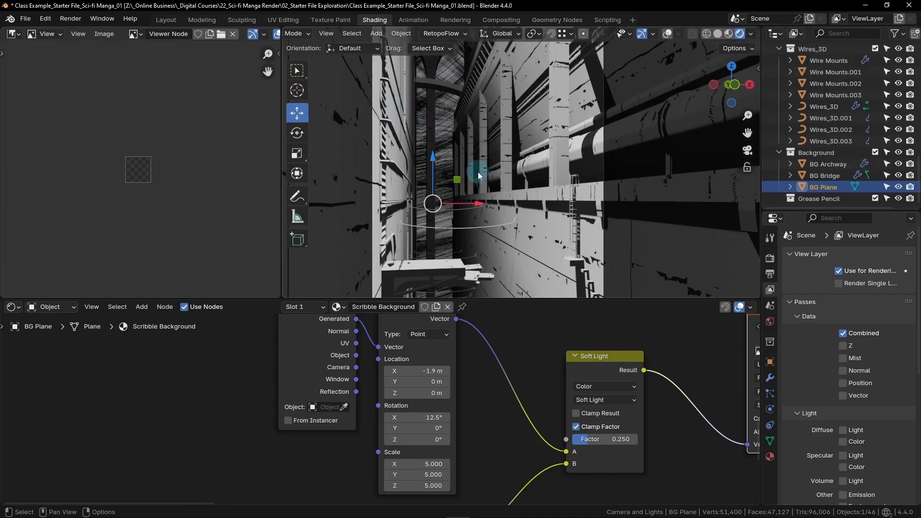
# Move both scribble texture branches together away from the Multiply node to make room between them
pyautogui.scroll(-8, 551, 361)
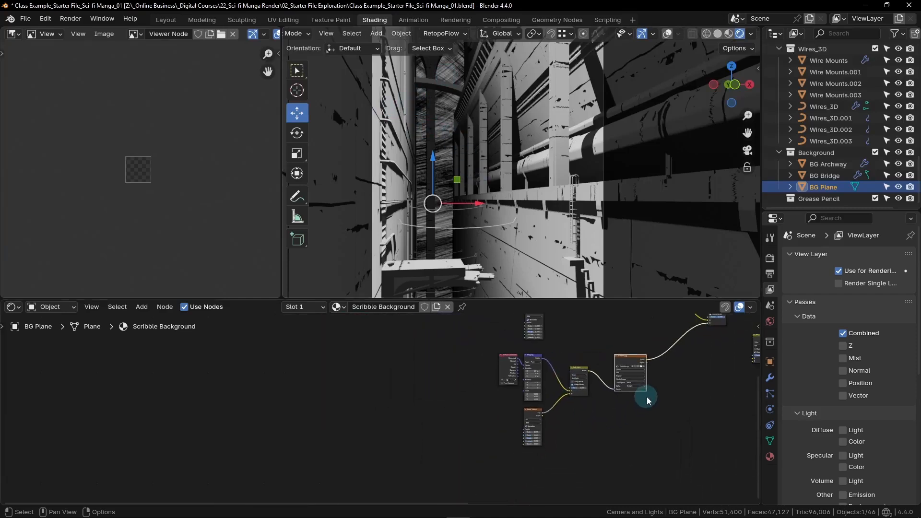
pyautogui.scroll(-3, 501, 397)
pyautogui.moveTo(520, 314); pyautogui.dragTo(384, 473)
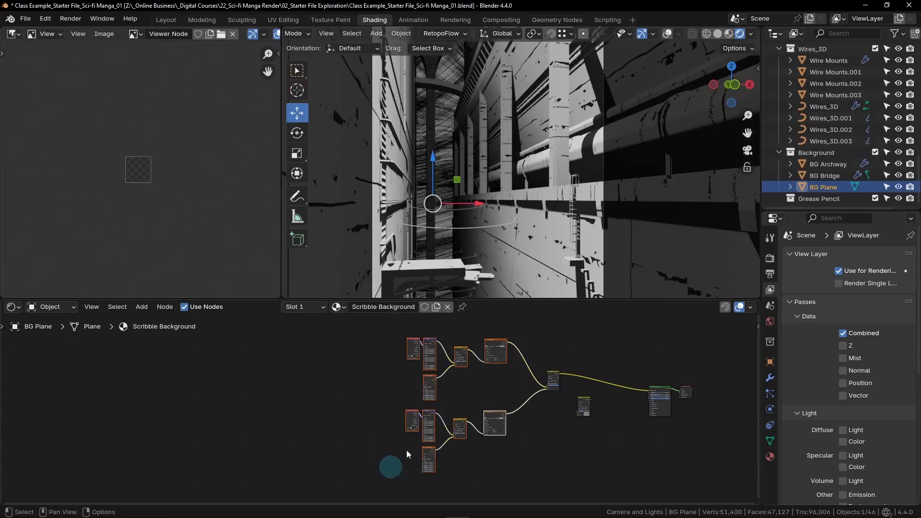
pyautogui.moveTo(490, 343); pyautogui.dragTo(460, 344)
# Add a Color Ramp node and insert it between the upper Scribbles.jpg texture and the Multiply node
pyautogui.hotkey('shift', 'a')
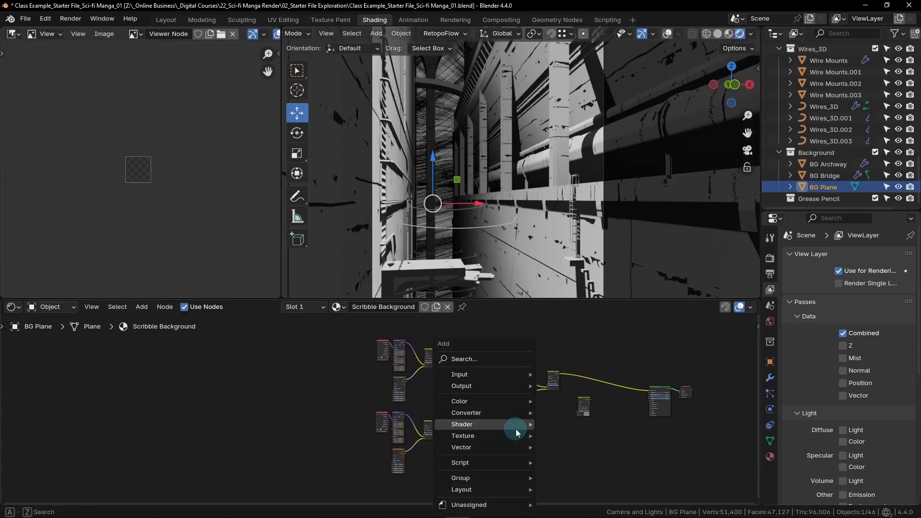
pyautogui.click(490, 360)
pyautogui.write('color r')
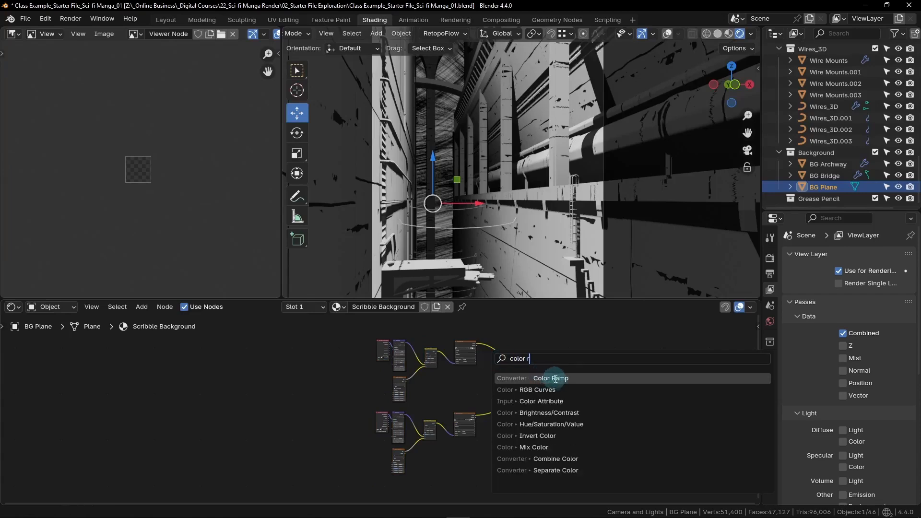
pyautogui.click(557, 378)
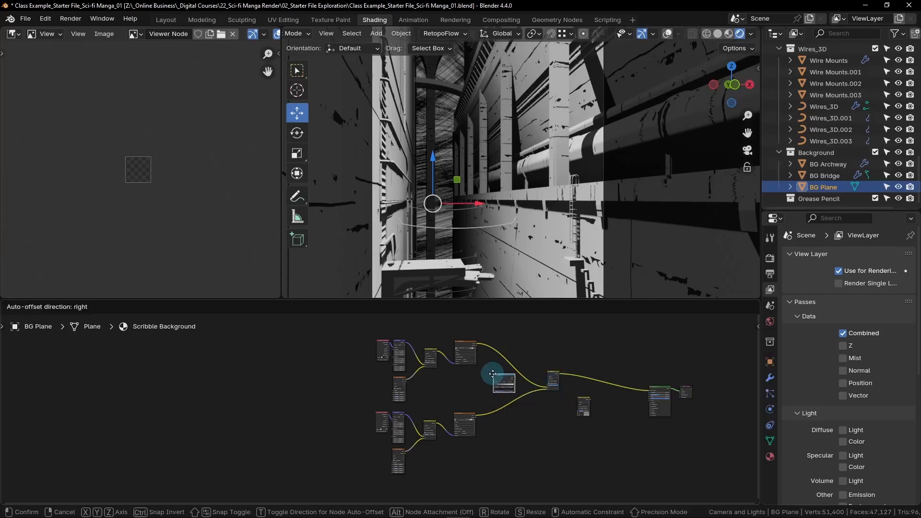
pyautogui.click(493, 373)
pyautogui.scroll(3, 493, 373)
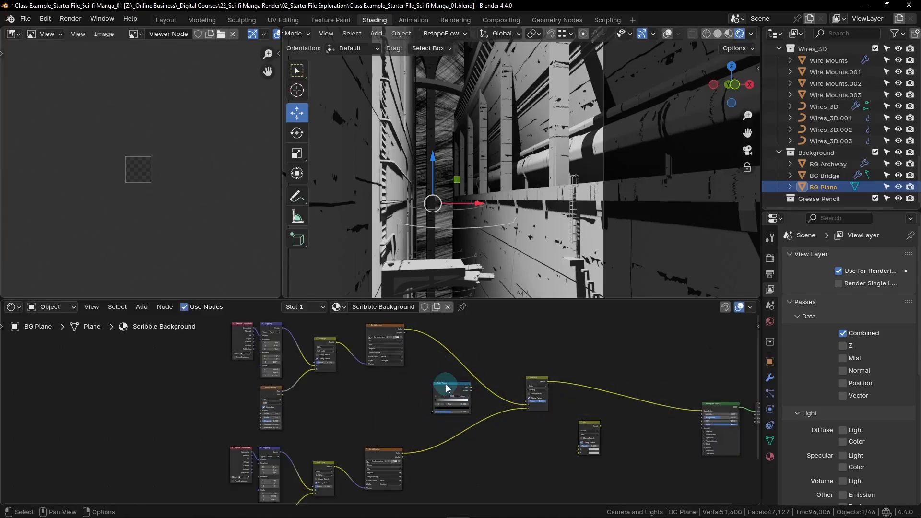
pyautogui.moveTo(442, 384); pyautogui.dragTo(448, 355)
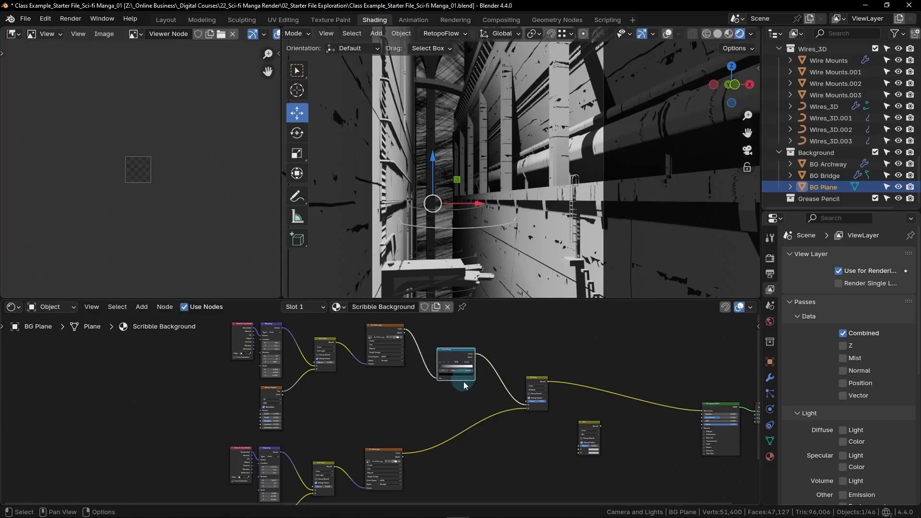
# Set the position of the Color Ramp's white stop to 0.7
pyautogui.scroll(7, 456, 365)
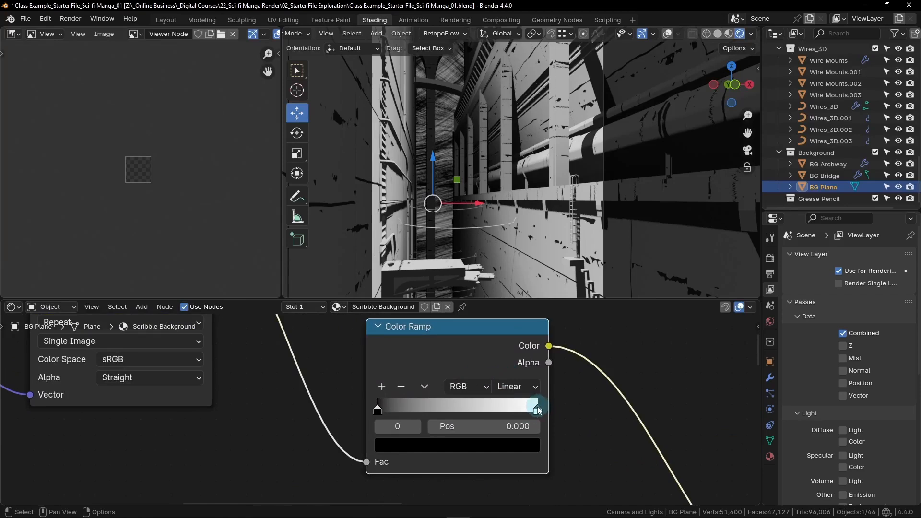
pyautogui.click(536, 410)
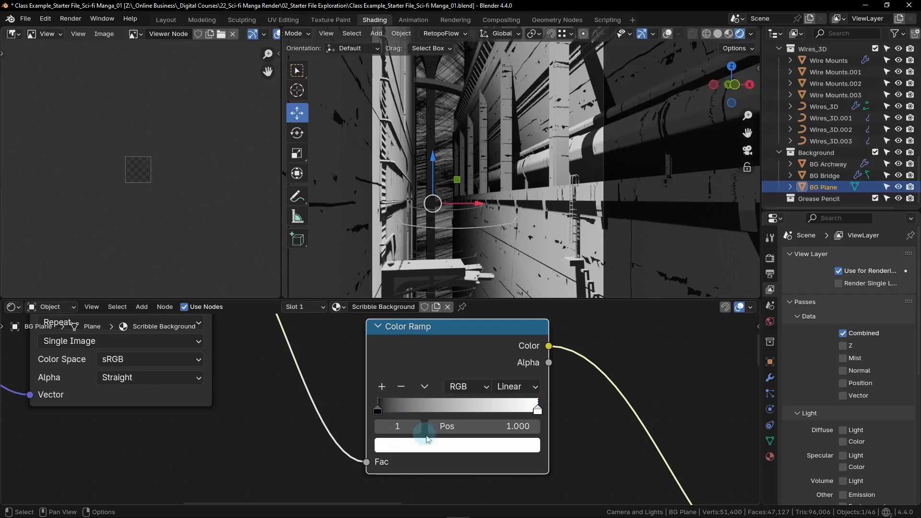
pyautogui.click(506, 426)
pyautogui.write('.7')
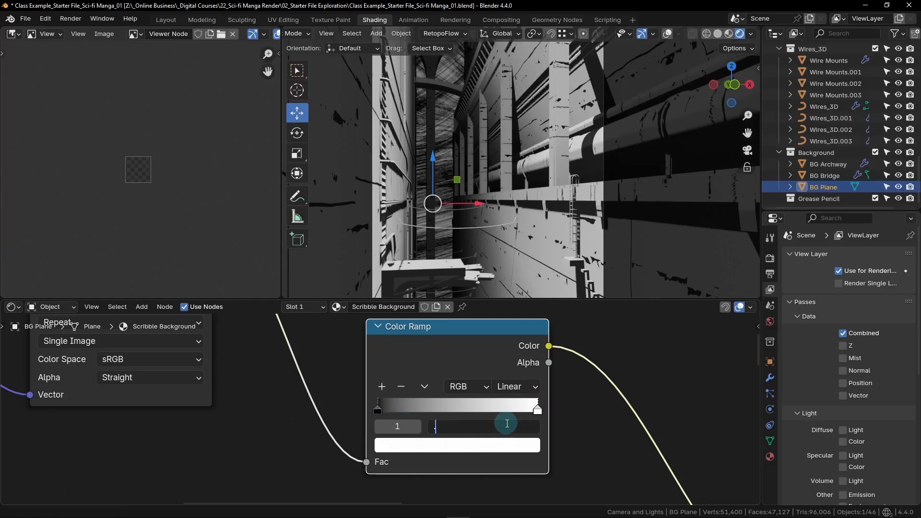
pyautogui.press('Return')
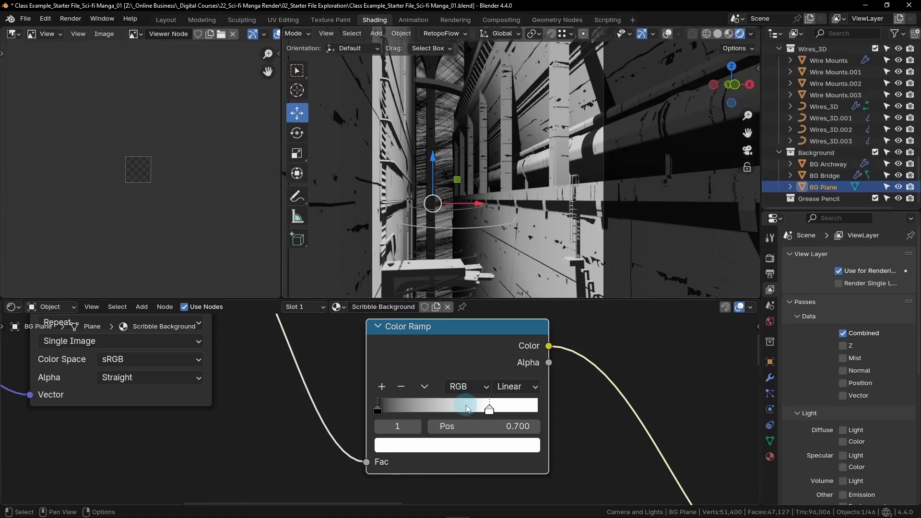
# Duplicate the Color Ramp and insert the copy between the lower Scribbles.jpg texture and the Multiply node
pyautogui.scroll(-3, 466, 391)
pyautogui.scroll(-3, 465, 391)
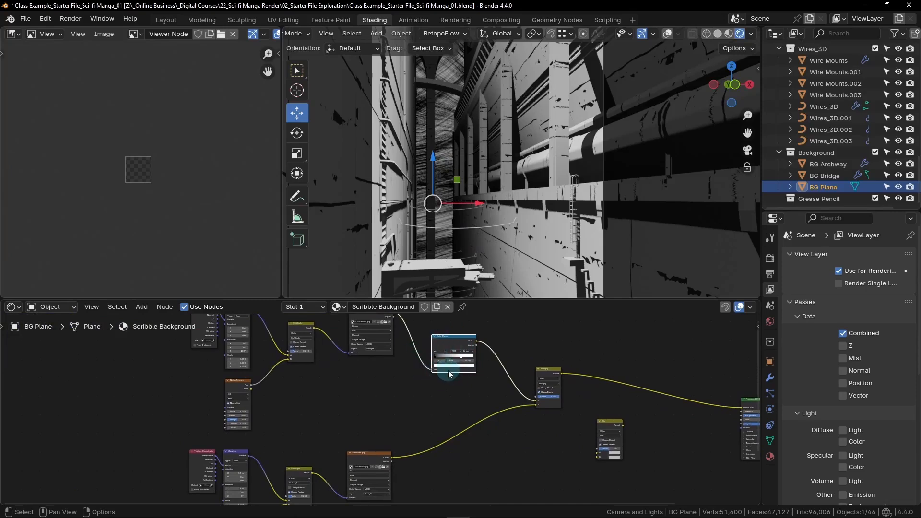
pyautogui.hotkey('shift', 'd')
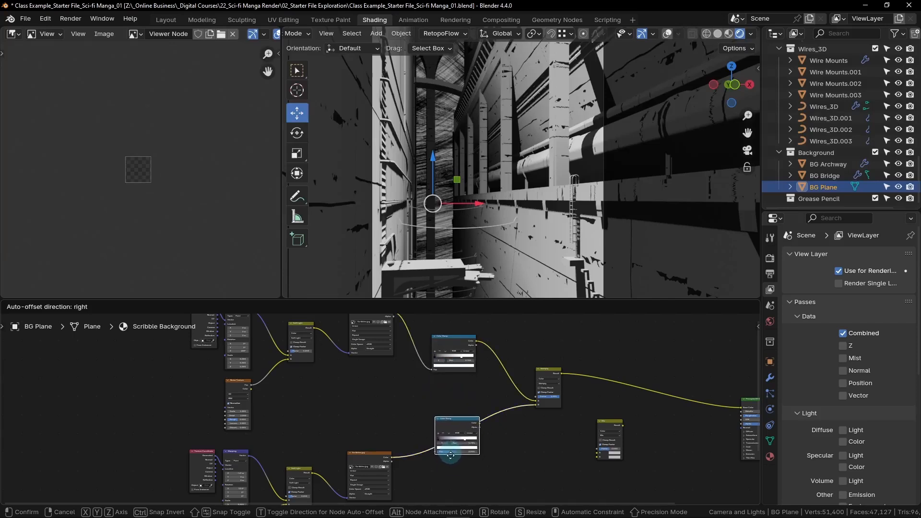
pyautogui.click(449, 448)
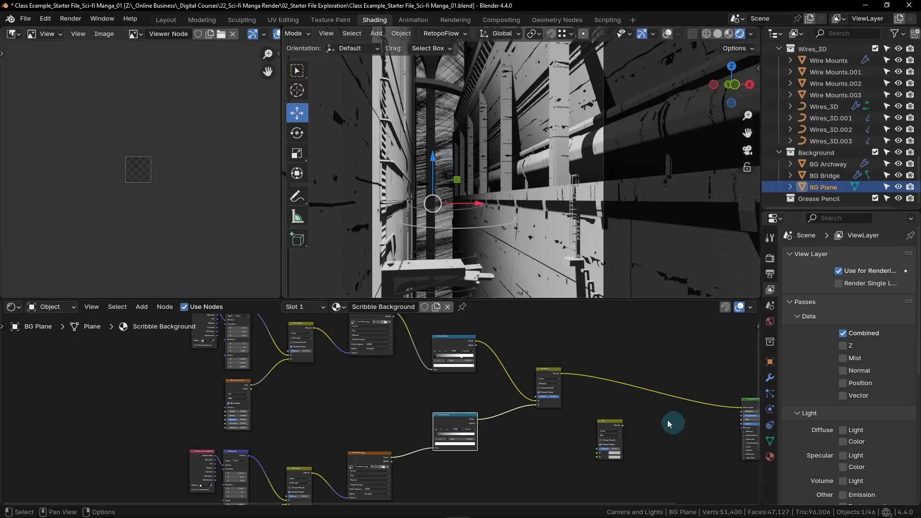
# Insert the spare Mix node between the Multiply node and the Principled BSDF, with blending mode Multiply and factor 1
pyautogui.moveTo(652, 434); pyautogui.dragTo(391, 412, button='middle')
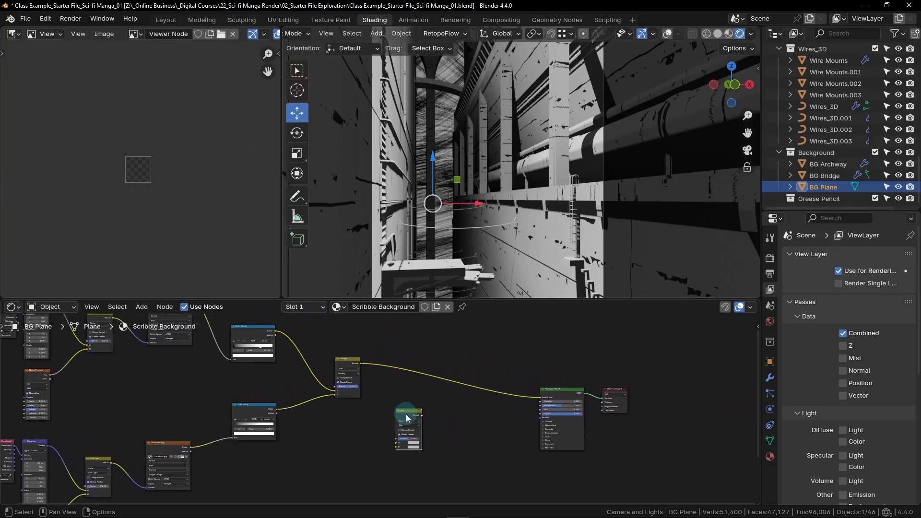
pyautogui.moveTo(406, 418); pyautogui.dragTo(438, 369)
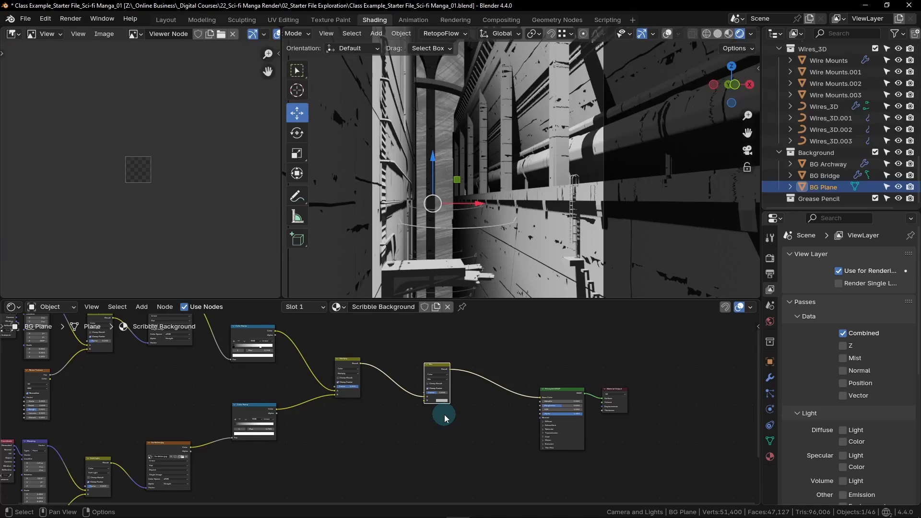
pyautogui.scroll(4, 437, 385)
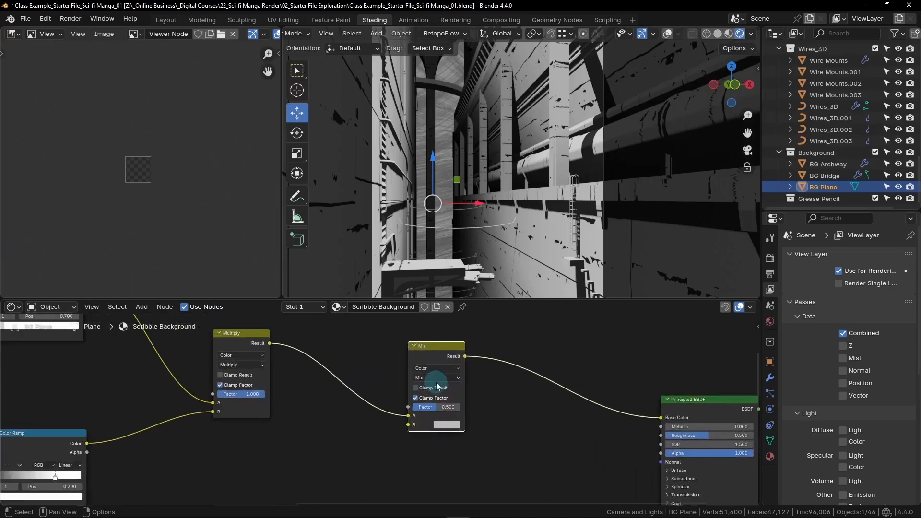
pyautogui.scroll(3, 437, 386)
pyautogui.click(431, 377)
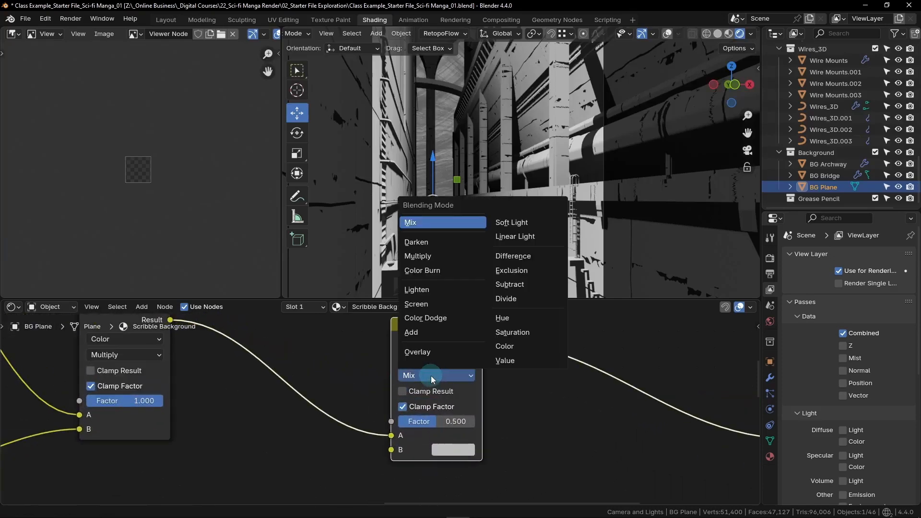
pyautogui.click(418, 256)
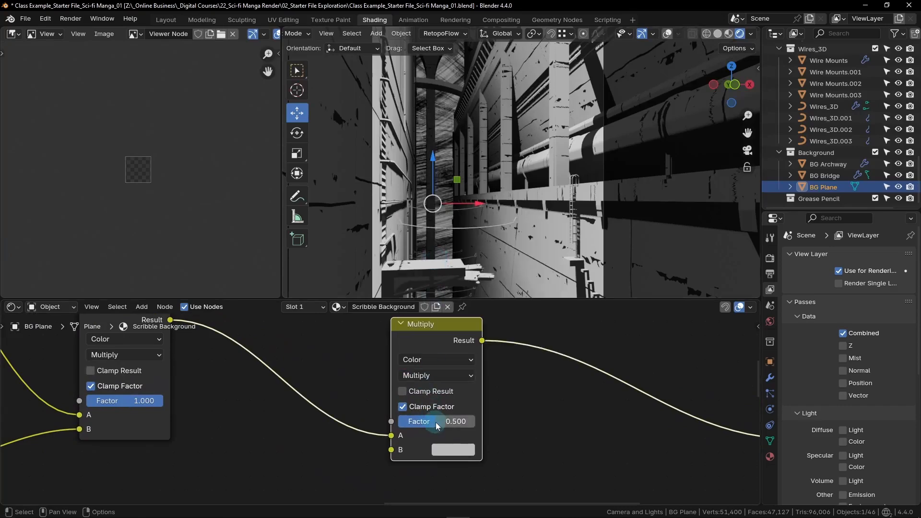
pyautogui.moveTo(436, 423); pyautogui.dragTo(479, 423)
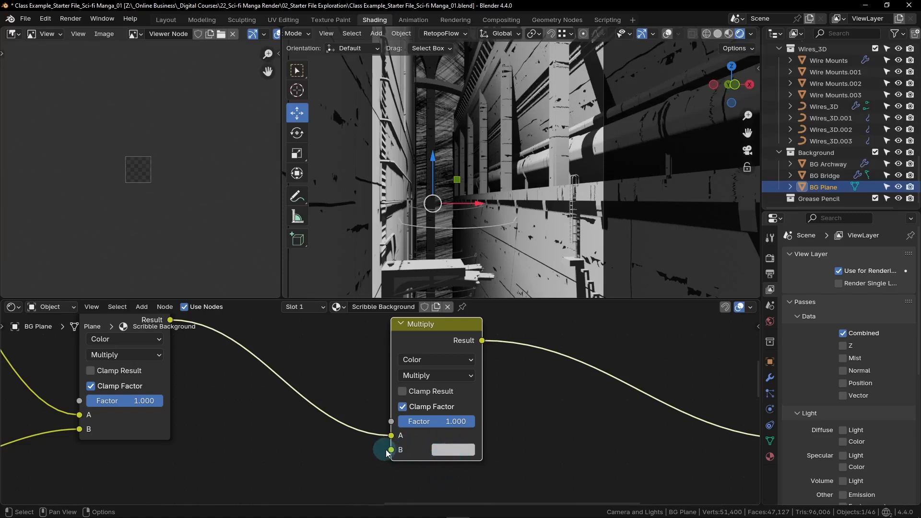
# Set the HSV value of the second Multiply node's B color to 0.02 and inspect the background plane up close
pyautogui.click(454, 451)
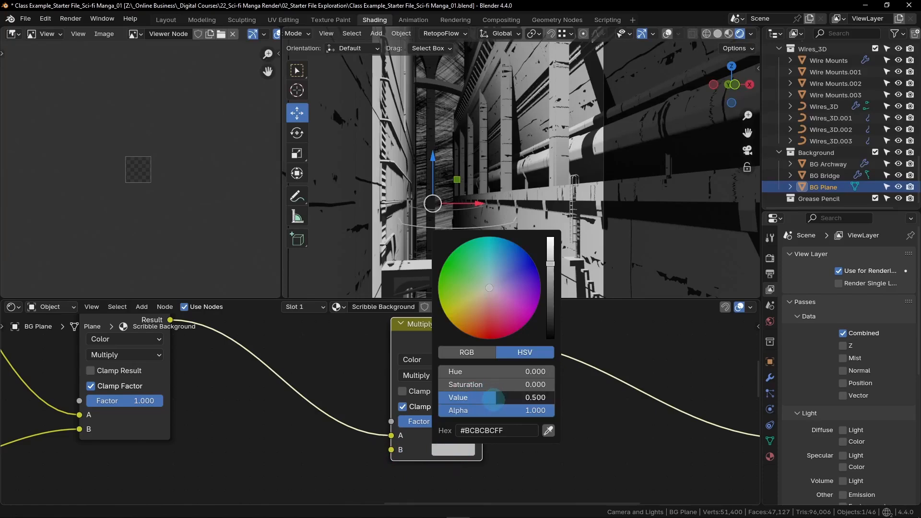
pyautogui.click(493, 398)
pyautogui.write('.0')
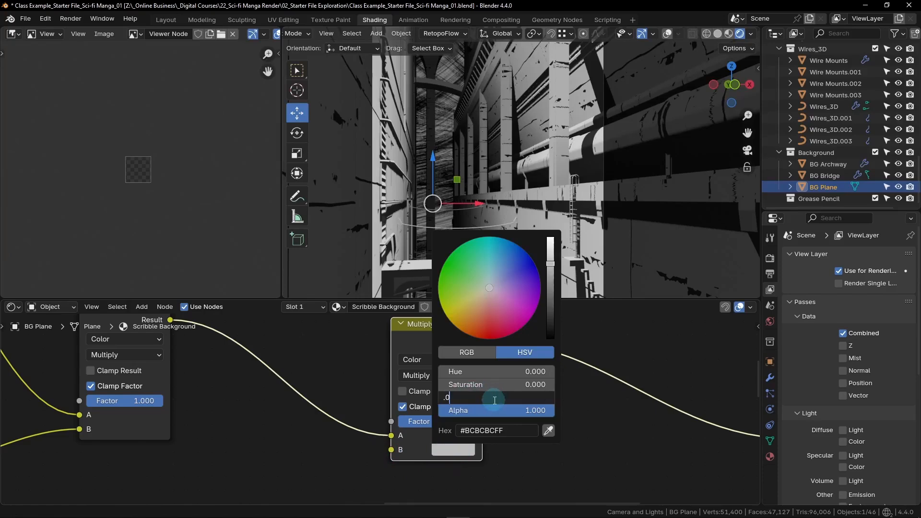
pyautogui.write('2')
pyautogui.press('Return')
pyautogui.scroll(5, 445, 100)
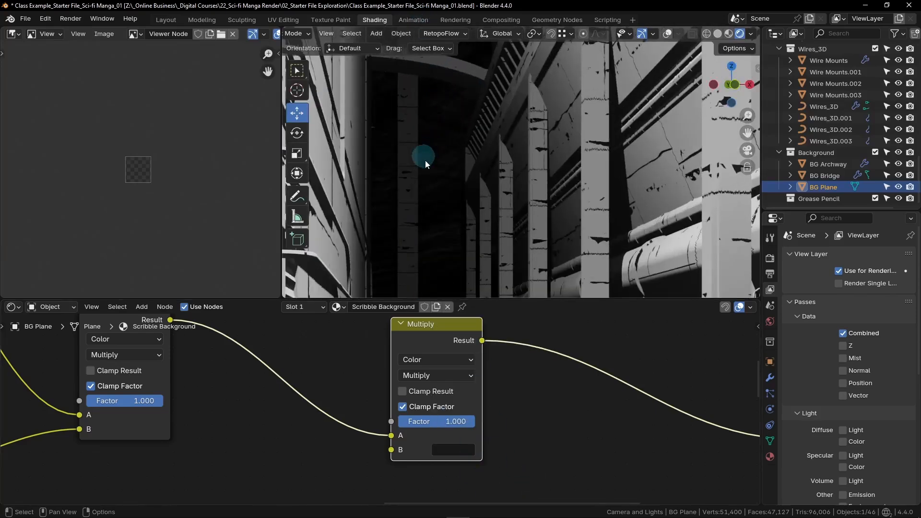
# Examine the darkened scribble texture on the background plane between the pillars and archway, both close up and from farther back
pyautogui.scroll(3, 445, 212)
pyautogui.scroll(4, 442, 144)
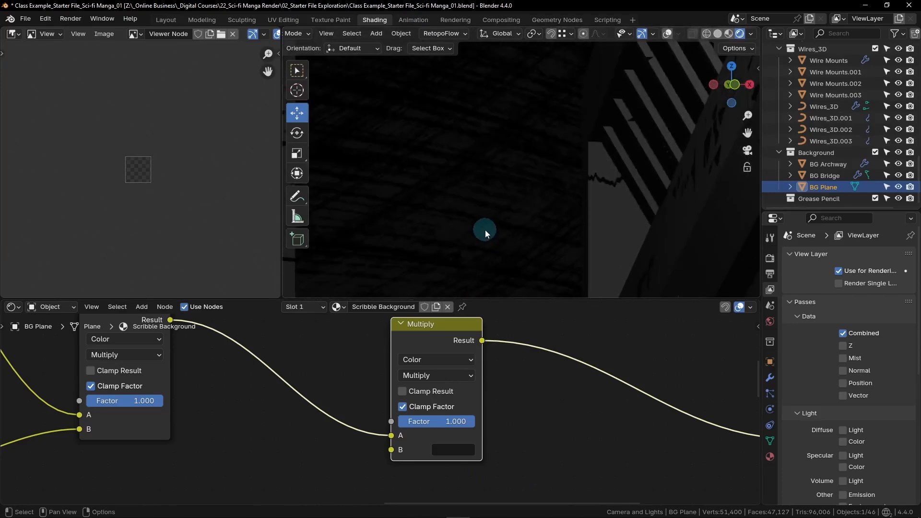
pyautogui.scroll(-4, 450, 221)
pyautogui.keyDown('shift'); pyautogui.moveTo(450, 221); pyautogui.dragTo(444, 271, button='middle'); pyautogui.keyUp('shift')
pyautogui.scroll(-3, 462, 187)
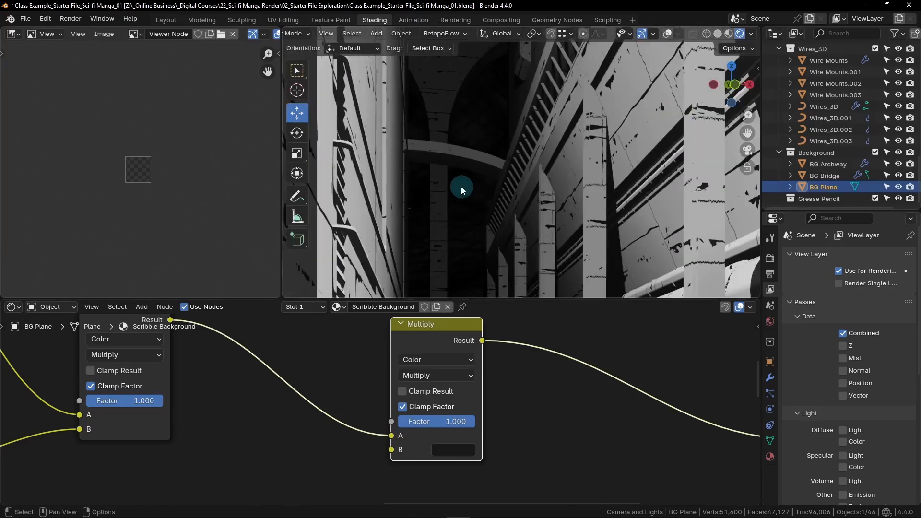
pyautogui.keyDown('shift'); pyautogui.moveTo(475, 219); pyautogui.dragTo(478, 171, button='middle'); pyautogui.keyUp('shift')
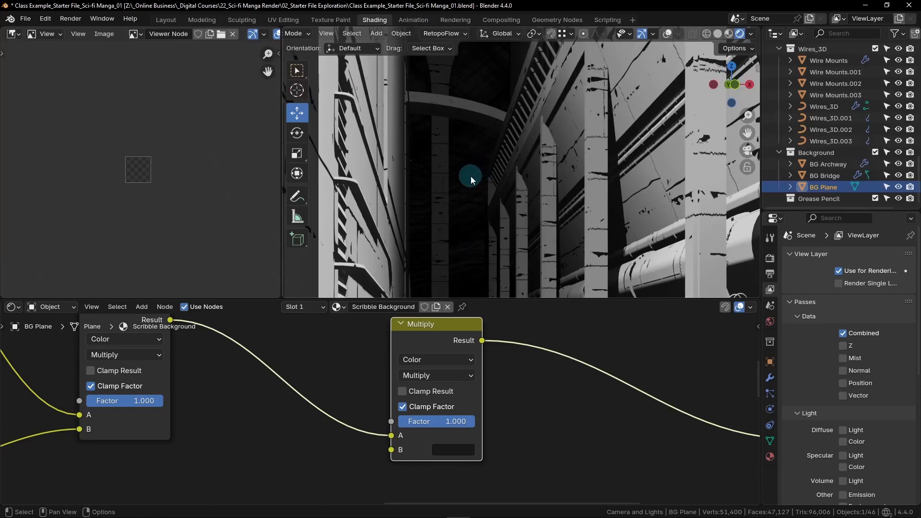
pyautogui.scroll(3, 485, 174)
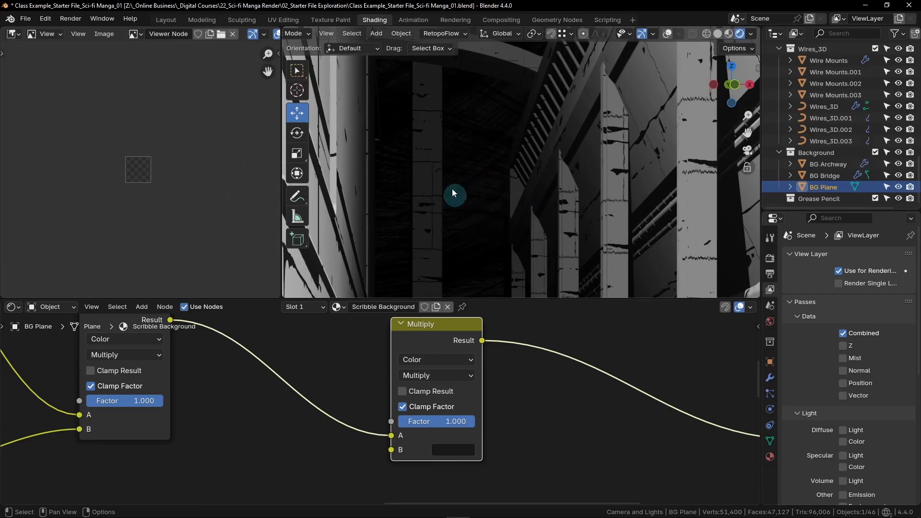
pyautogui.scroll(-3, 467, 204)
pyautogui.keyDown('shift'); pyautogui.moveTo(479, 102); pyautogui.dragTo(468, 190, button='middle'); pyautogui.keyUp('shift')
pyautogui.scroll(-1, 477, 163)
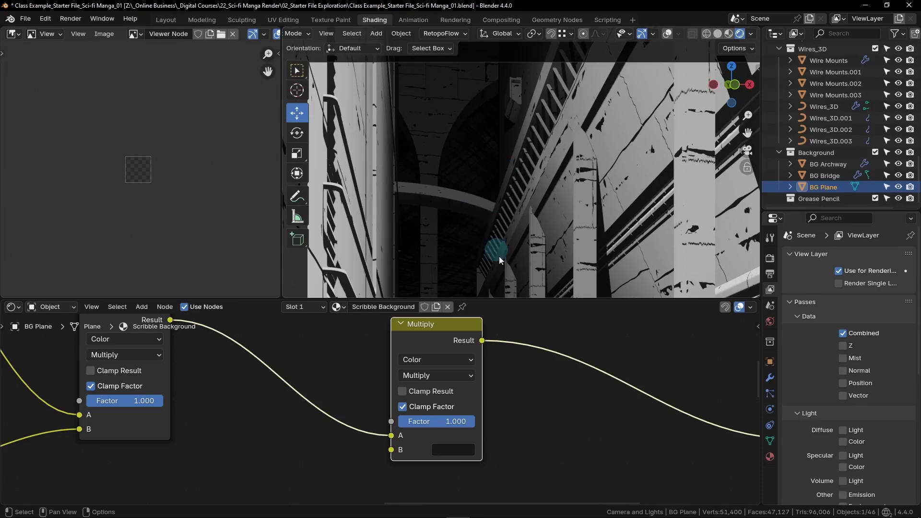
pyautogui.keyDown('shift'); pyautogui.moveTo(541, 247); pyautogui.dragTo(537, 168, button='middle'); pyautogui.keyUp('shift')
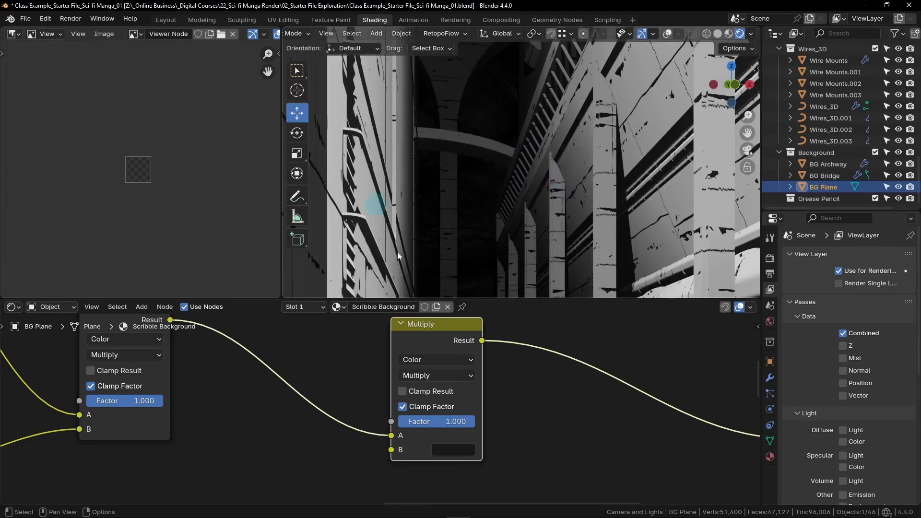
pyautogui.keyDown('shift'); pyautogui.moveTo(499, 226); pyautogui.dragTo(469, 220, button='middle'); pyautogui.keyUp('shift')
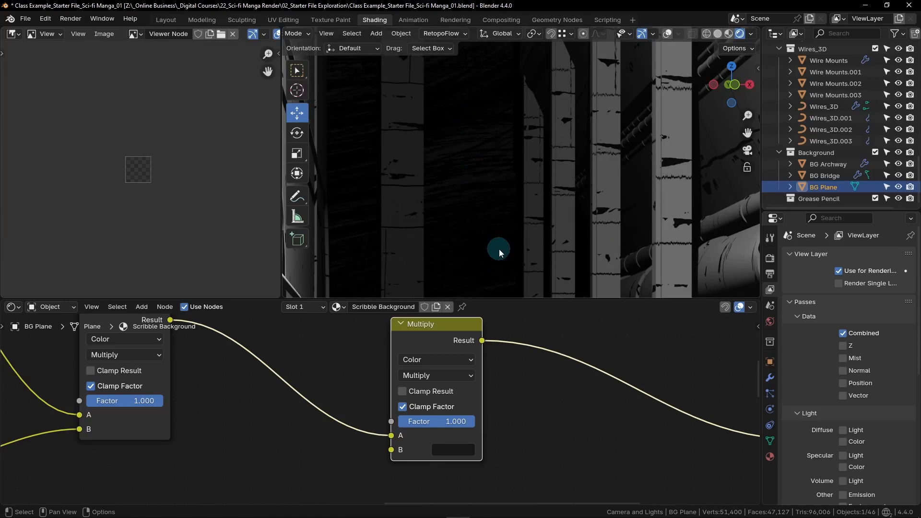
# Delete the Principled BSDF, connect the second Multiply node's Result directly to the Material Output's Surface, and inspect the background
pyautogui.scroll(-7, 540, 376)
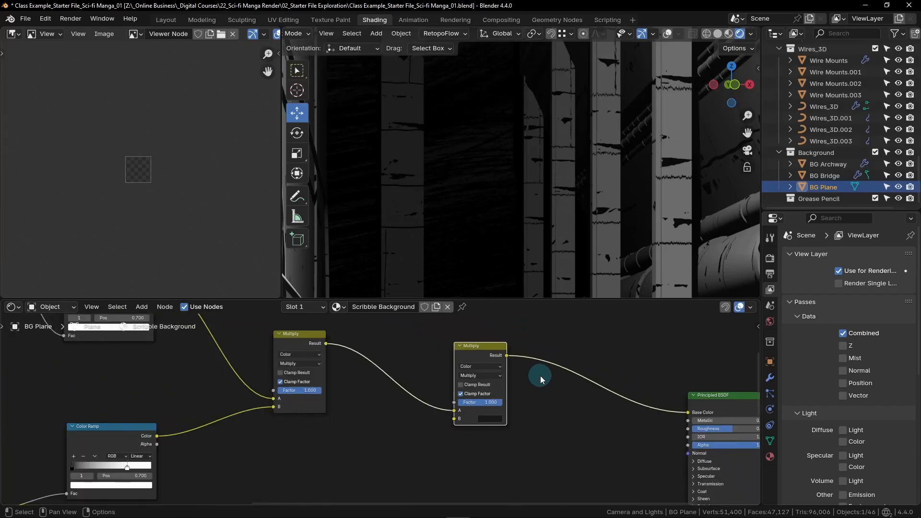
pyautogui.moveTo(560, 374); pyautogui.dragTo(486, 386, button='middle')
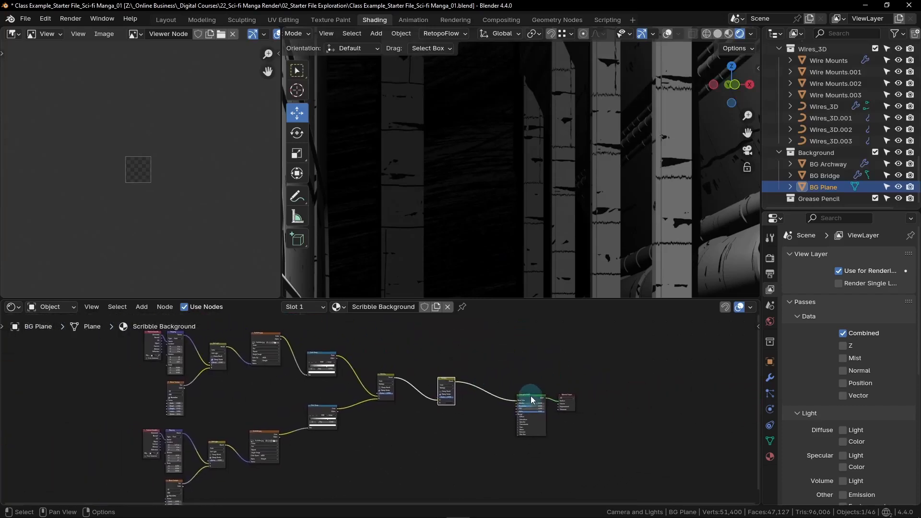
pyautogui.click(531, 397)
pyautogui.scroll(4, 532, 408)
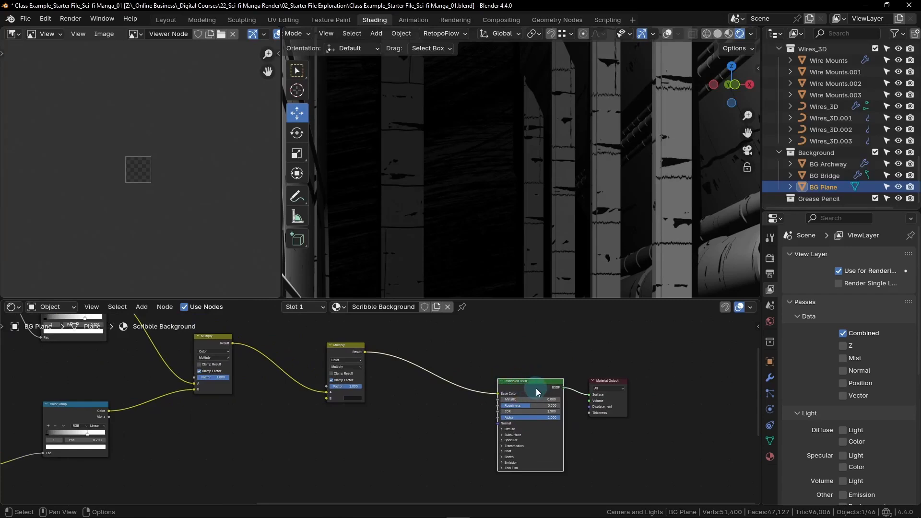
pyautogui.press('x')
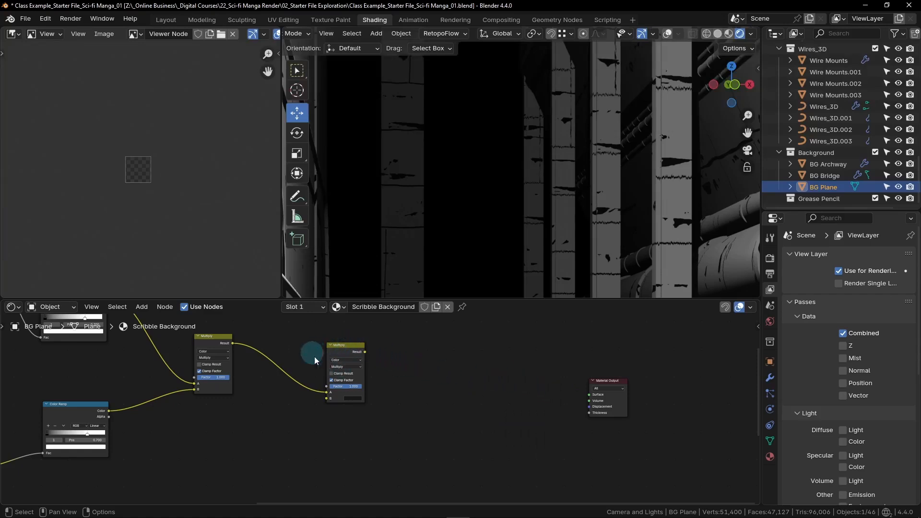
pyautogui.moveTo(367, 353); pyautogui.dragTo(589, 395)
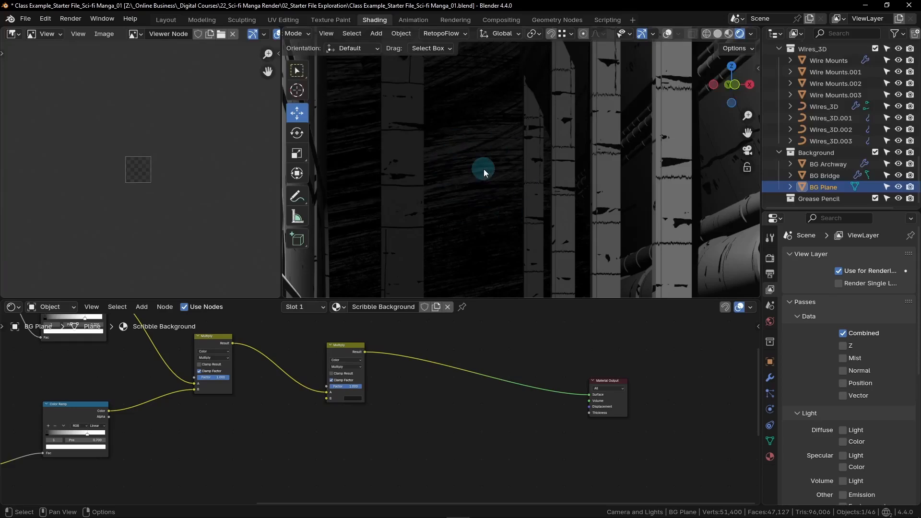
pyautogui.scroll(-5, 482, 171)
pyautogui.keyDown('shift'); pyautogui.moveTo(462, 95); pyautogui.dragTo(476, 188, button='middle'); pyautogui.keyUp('shift')
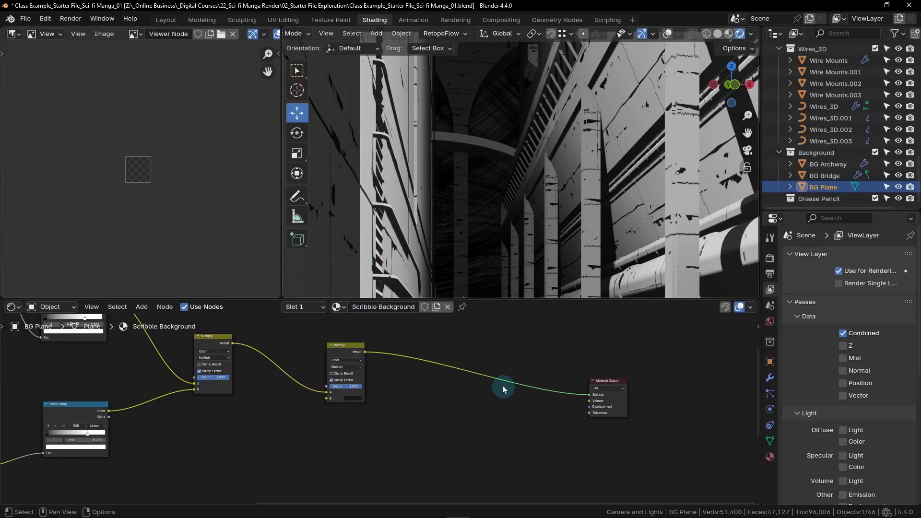
# Tidy the node tree by moving the second Multiply node and the Material Output closer to the first Multiply node
pyautogui.scroll(-3, 485, 375)
pyautogui.moveTo(348, 421); pyautogui.dragTo(459, 440, button='middle')
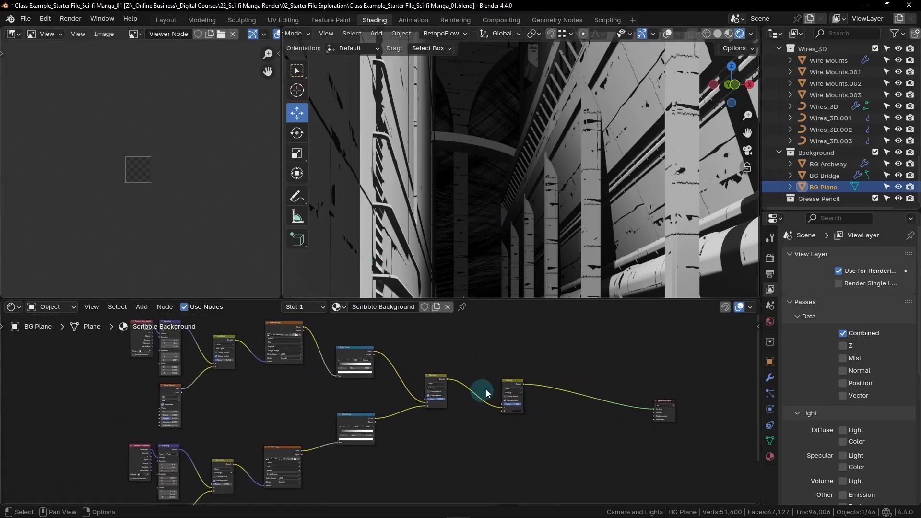
pyautogui.moveTo(508, 382); pyautogui.dragTo(490, 374)
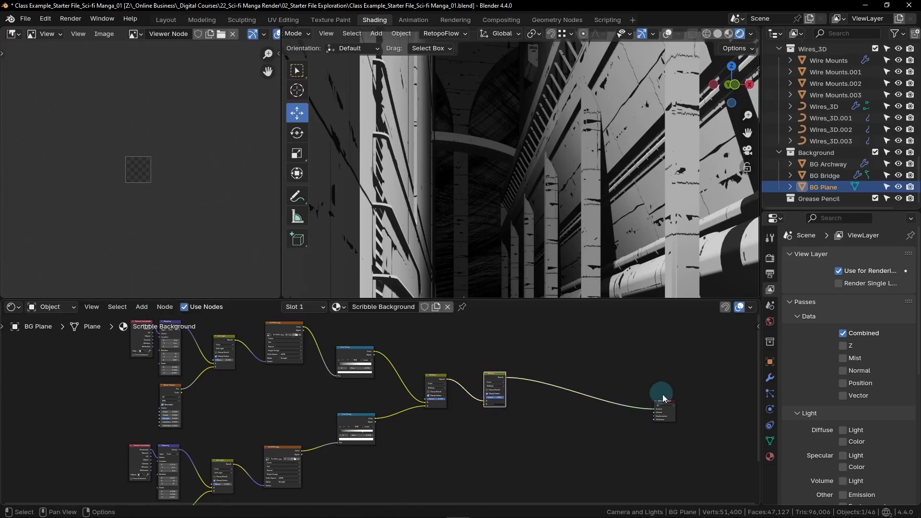
pyautogui.moveTo(663, 405); pyautogui.dragTo(545, 381)
pyautogui.press('h')
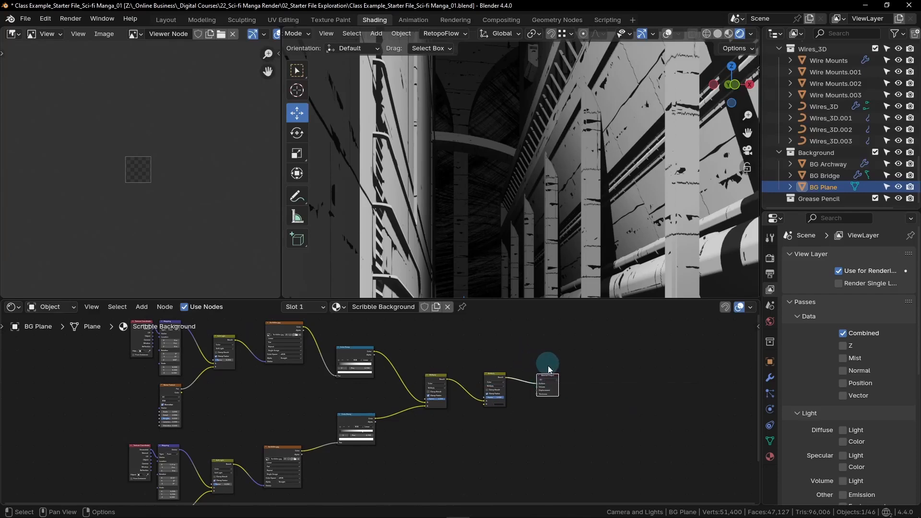
pyautogui.click(488, 358)
pyautogui.scroll(-5, 485, 359)
pyautogui.moveTo(518, 419); pyautogui.dragTo(496, 419, button='middle')
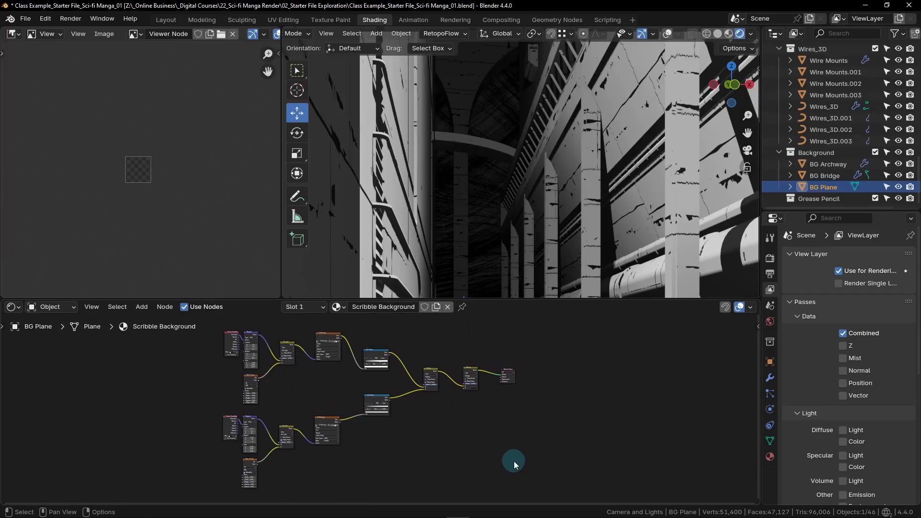